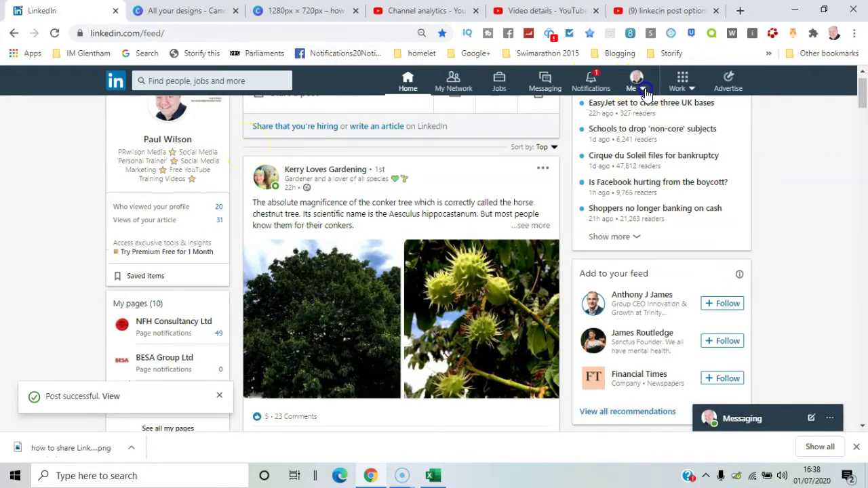
- Go to the PRwilson Media company page and start uploading a new cover image
click(642, 91)
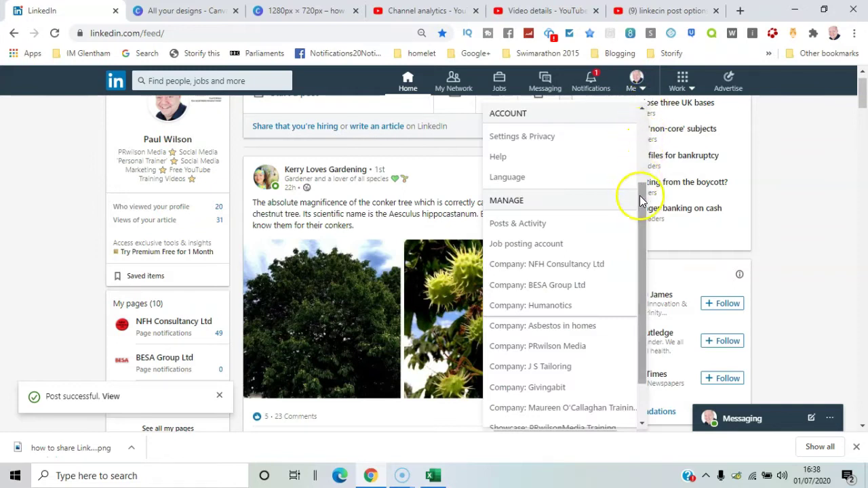
drag(640, 196, 648, 271)
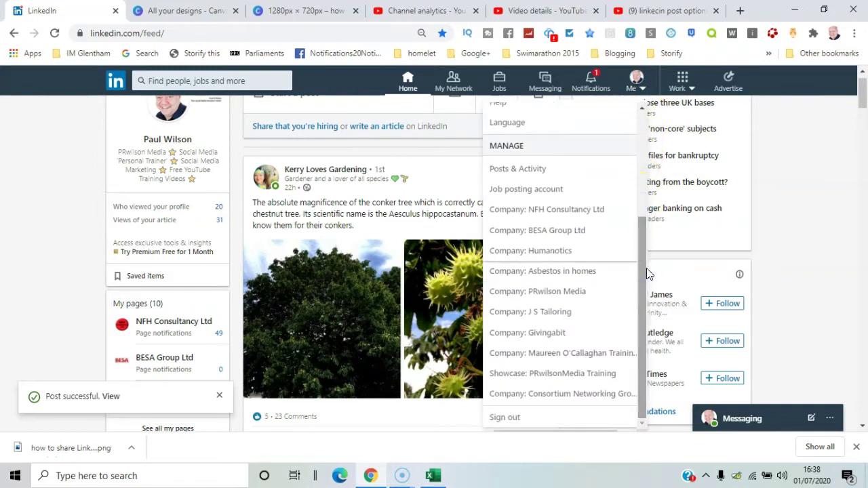
click(545, 293)
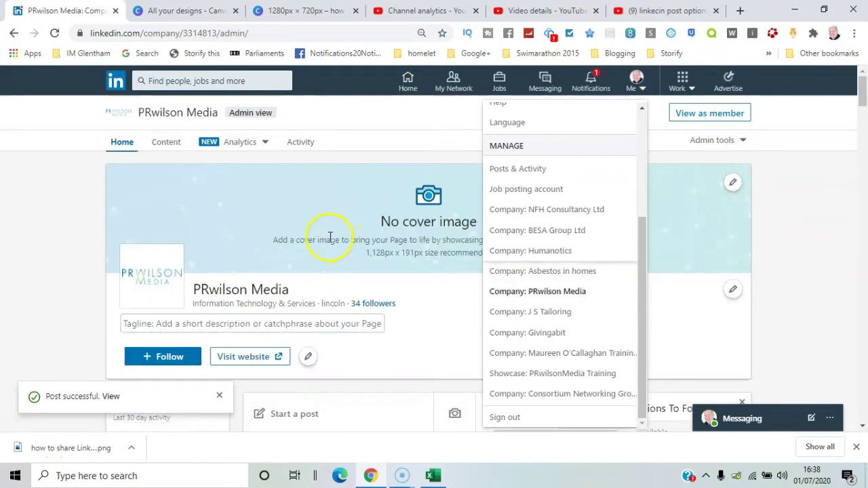
click(328, 228)
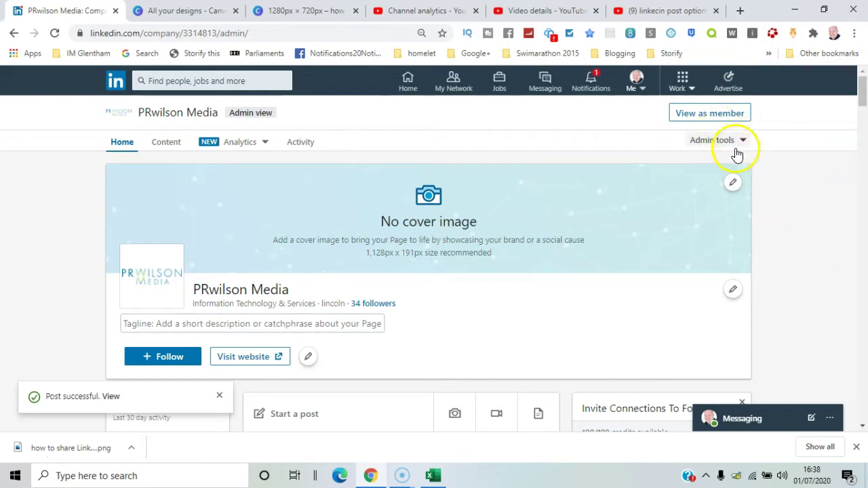
click(734, 185)
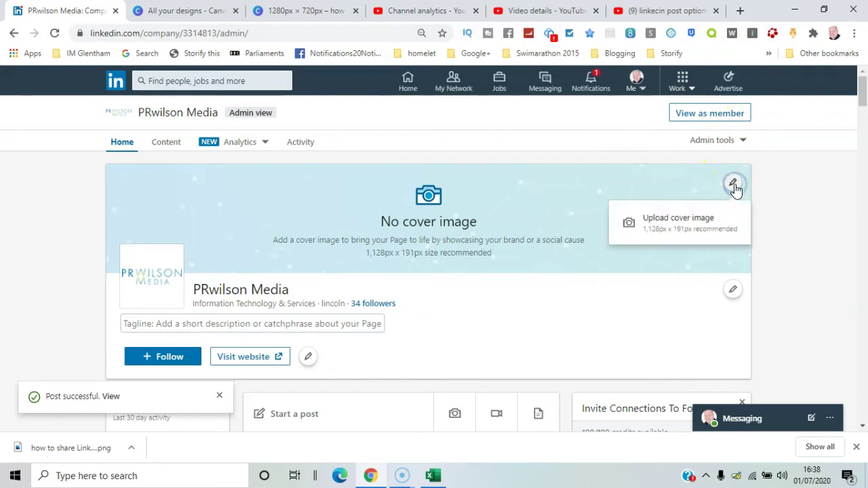
click(712, 225)
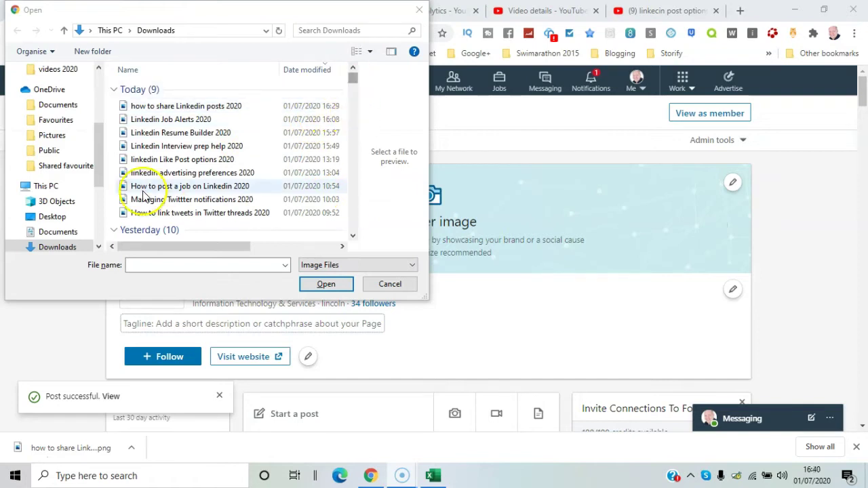
- Choose the 'linkedin cover' image from Windows (C:) and the prwilsonmedia folder, and open it
drag(98, 175, 99, 197)
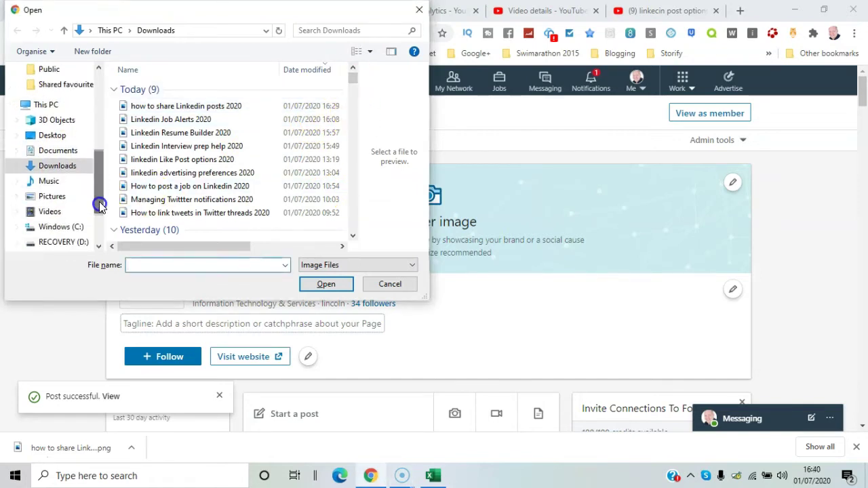
click(75, 225)
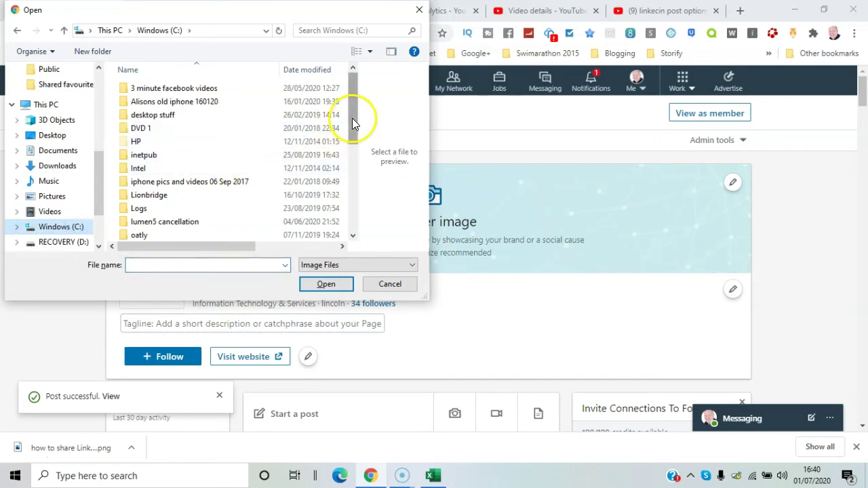
drag(352, 118, 357, 212)
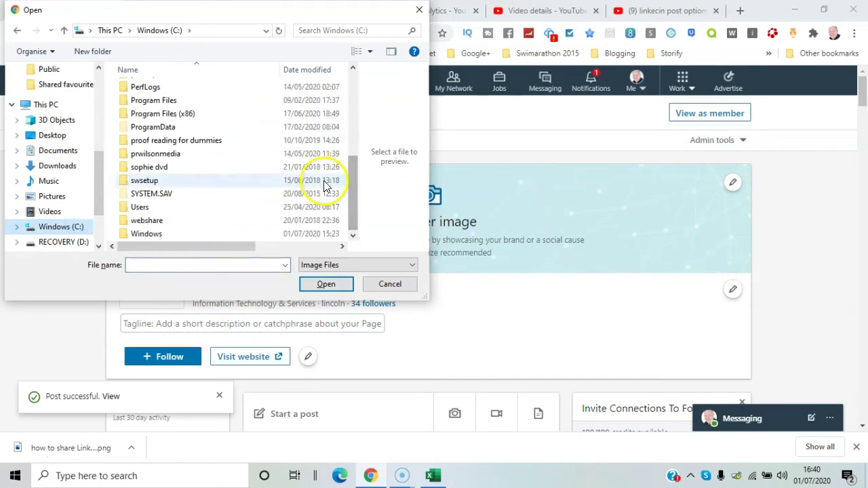
click(207, 150)
double_click(206, 151)
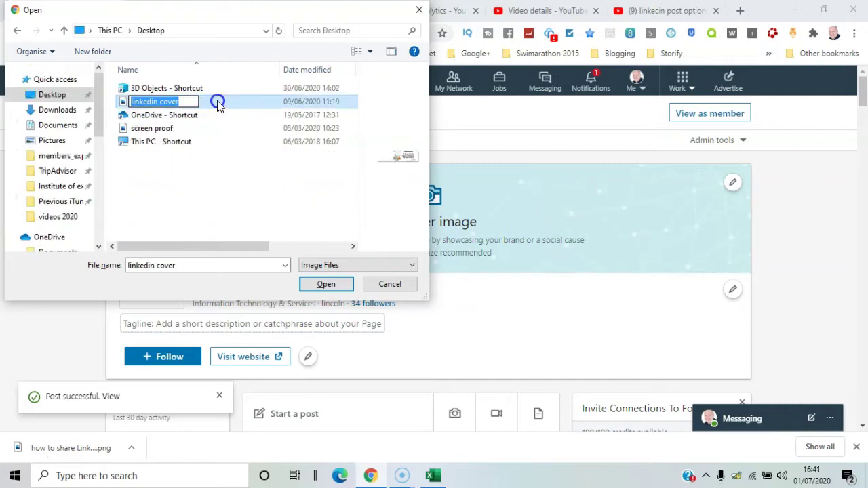
click(217, 102)
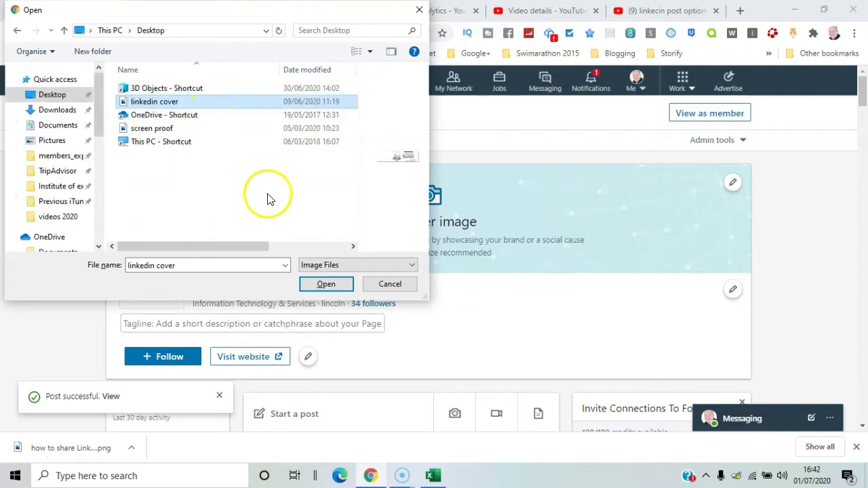
click(327, 284)
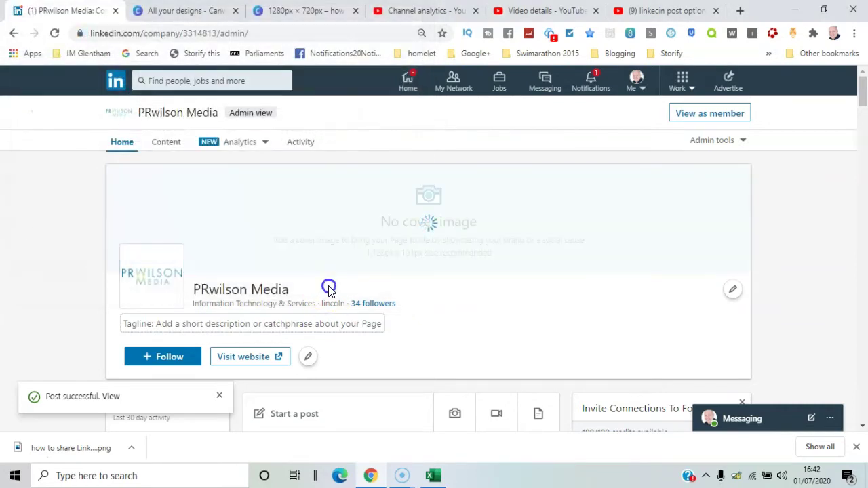
- Reposition the 'Make sense of Social Media' cover image in the banner and save it
drag(392, 258, 399, 288)
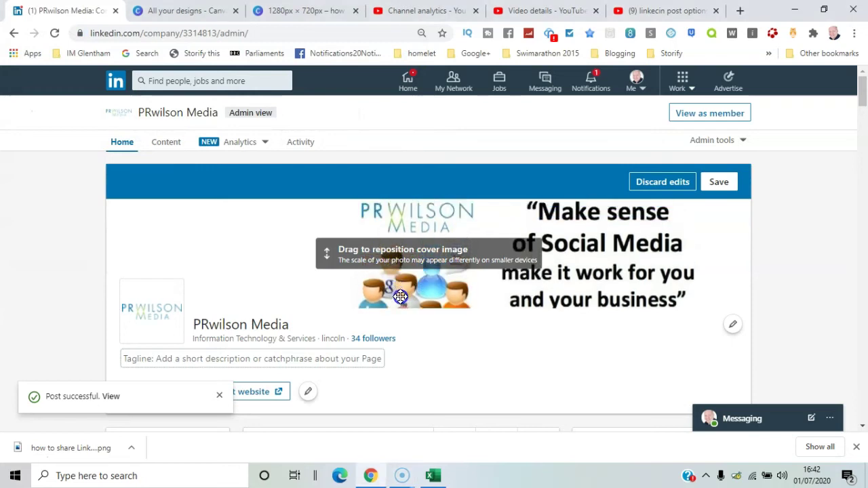
click(721, 183)
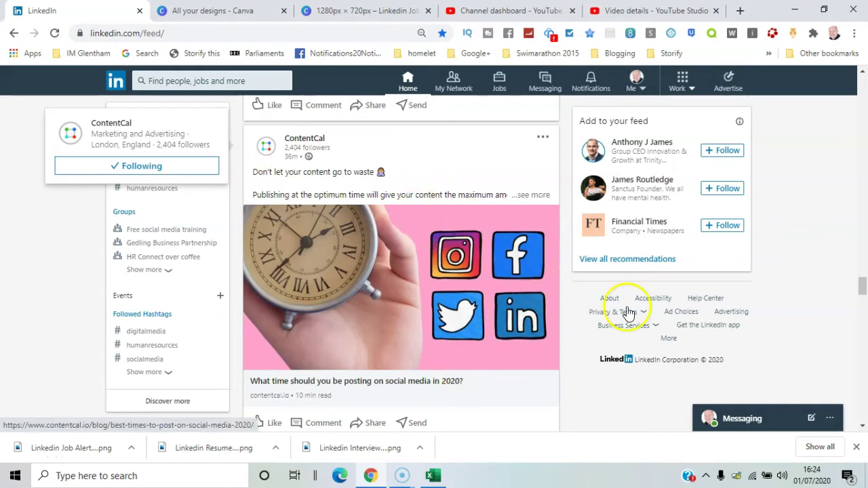
- Like the ContentCal post 'What time should you be posting on social media in 2020?'
scroll(863, 291, down, 1)
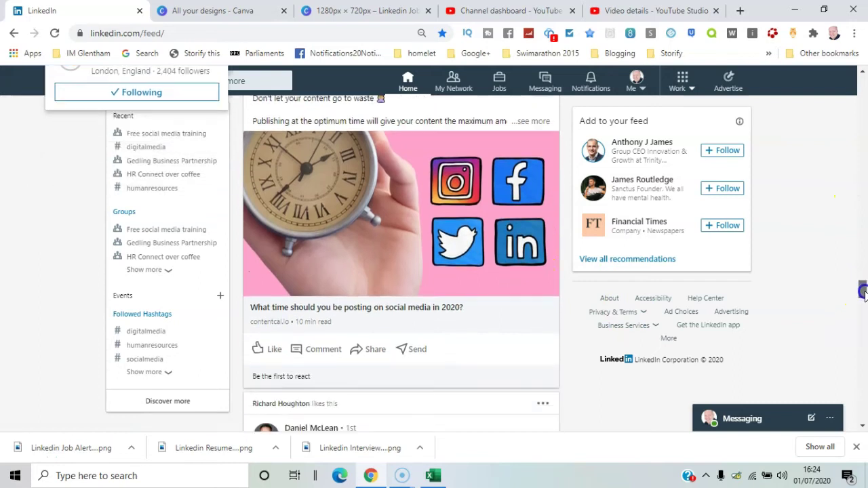
click(274, 349)
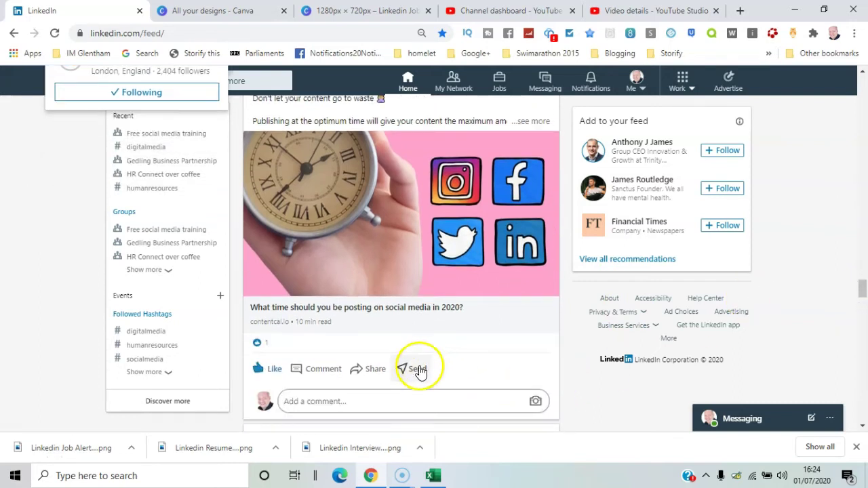
click(417, 370)
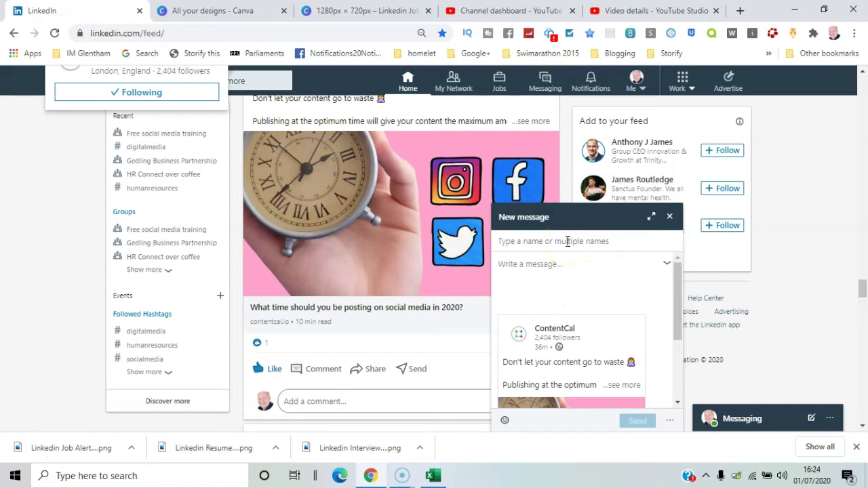
text(a)
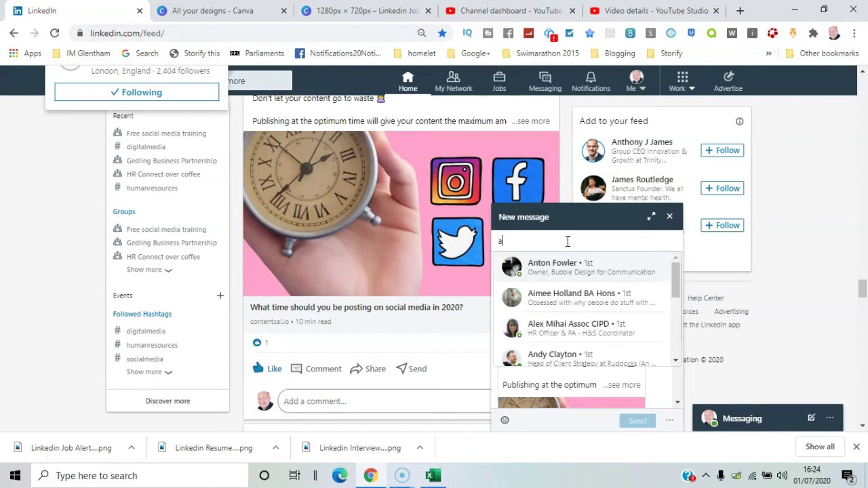
click(541, 298)
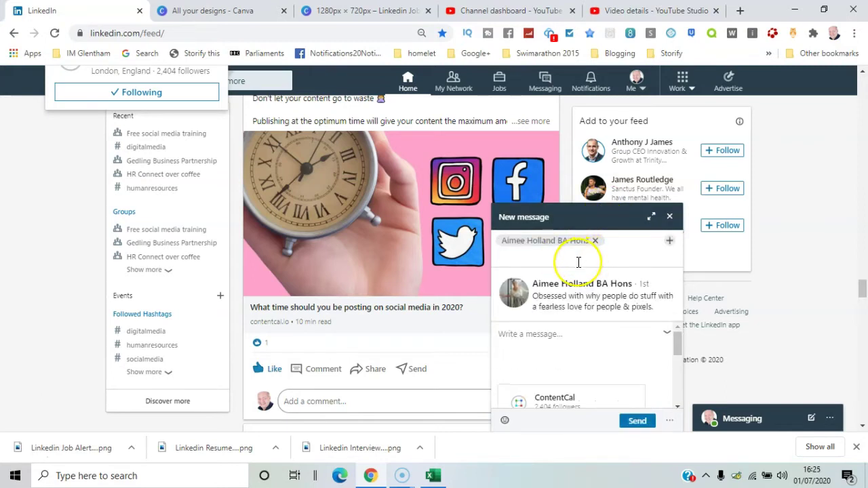
text(f)
key(BackSpace)
click(670, 217)
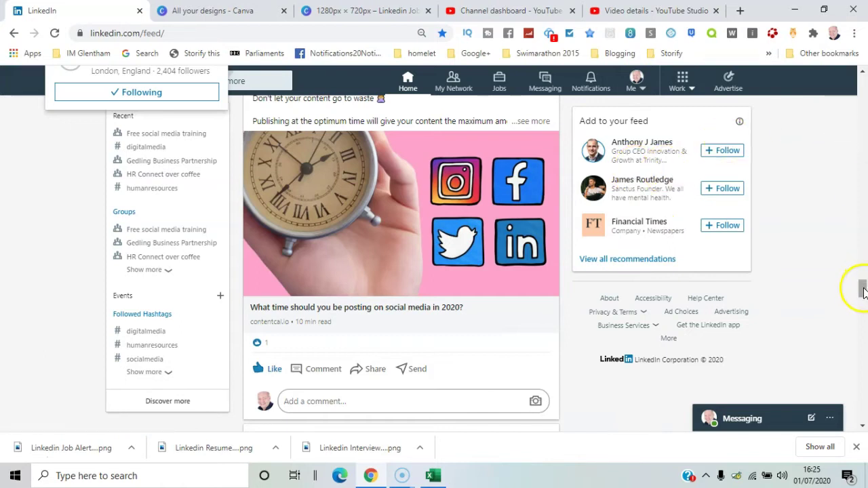
- Start resharing the ContentCal post, try posting as PRwilson Media, then go back to the composer
drag(861, 288, 861, 290)
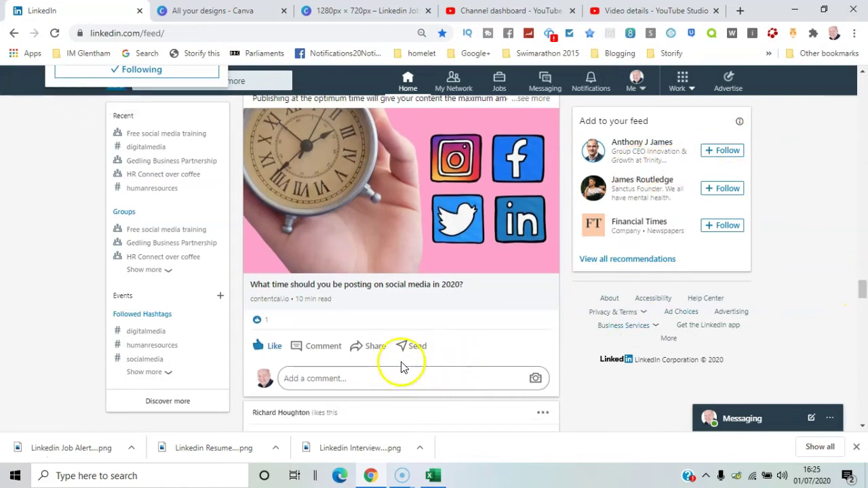
click(376, 349)
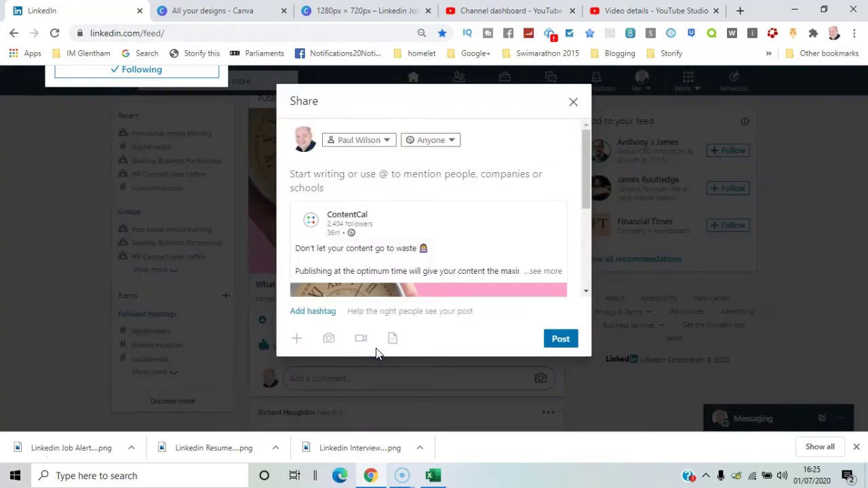
click(362, 141)
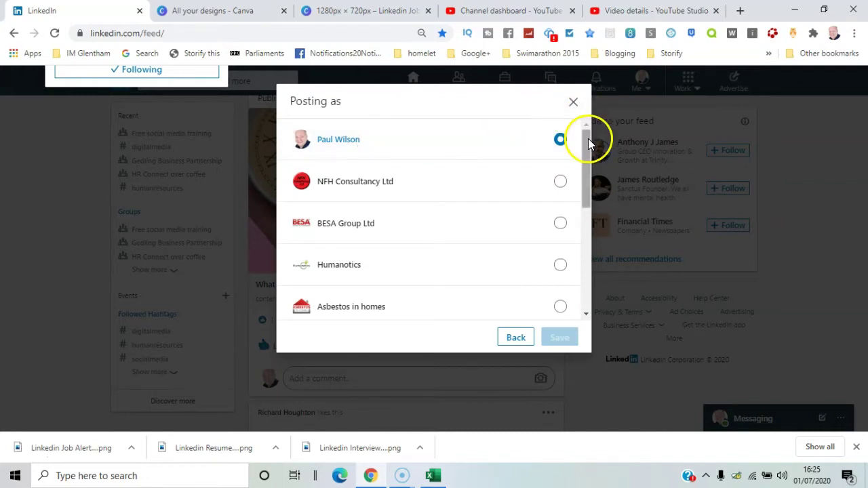
drag(589, 140, 613, 198)
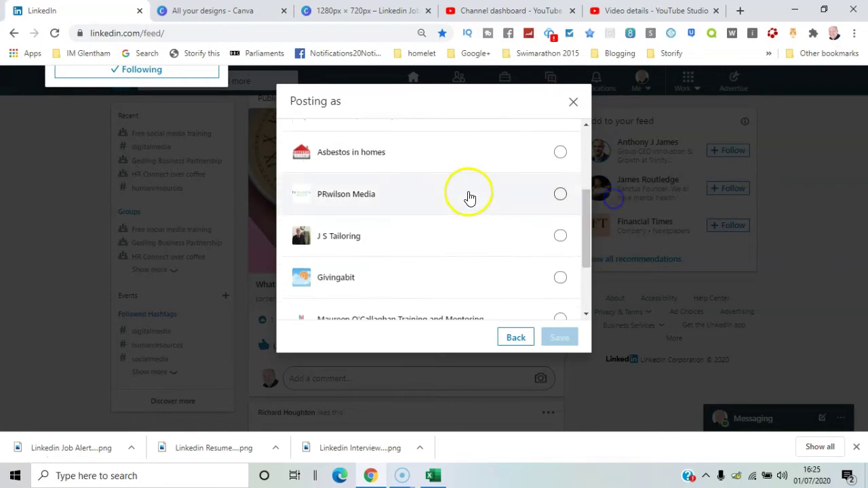
click(562, 195)
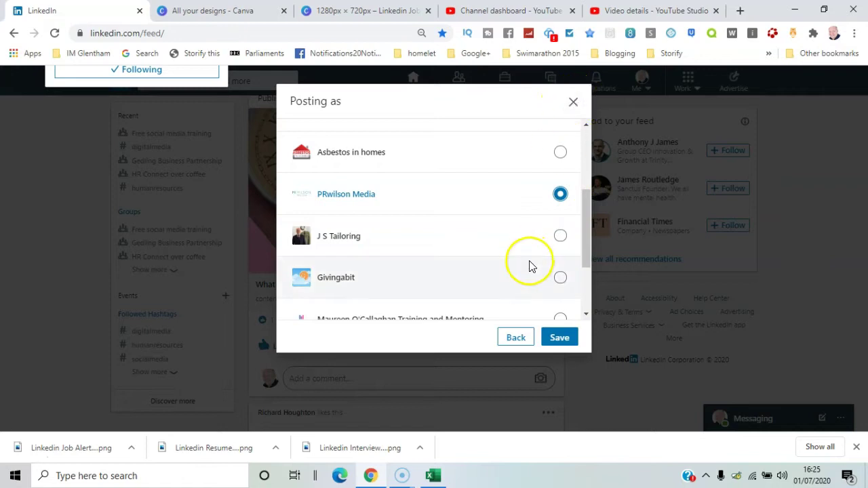
click(515, 337)
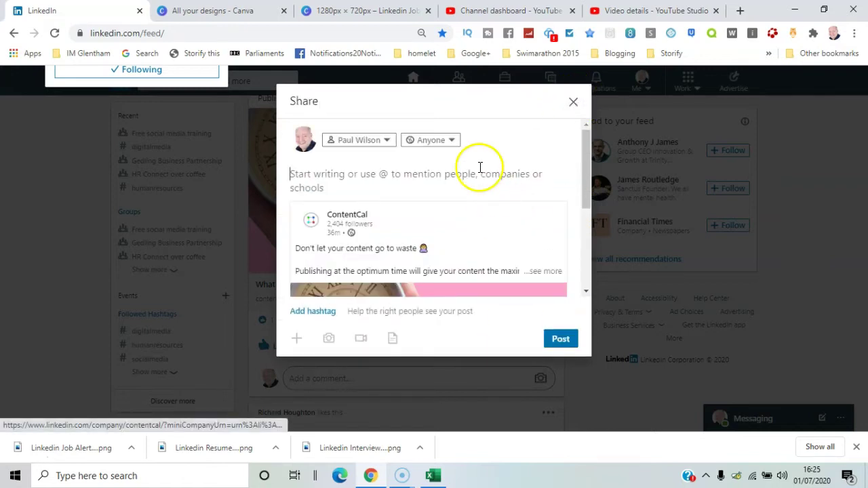
- Restrict the reshare's audience to the 'Free social media training' group
click(451, 142)
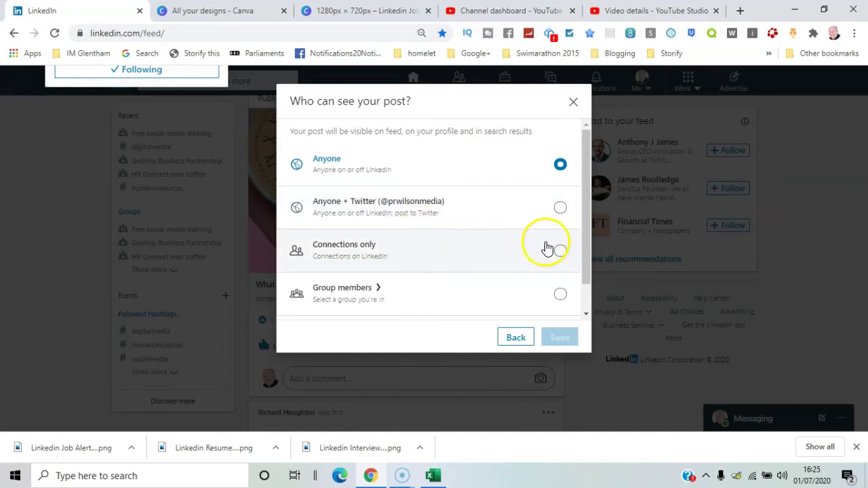
click(590, 257)
drag(589, 257, 587, 277)
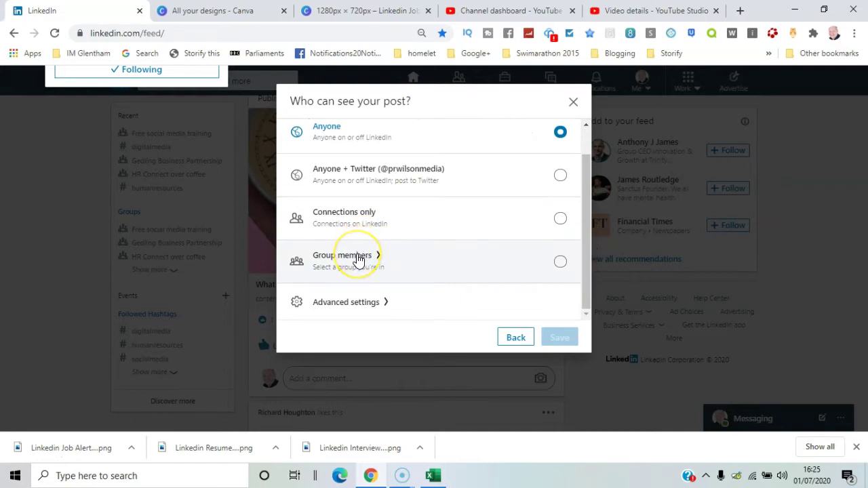
click(358, 260)
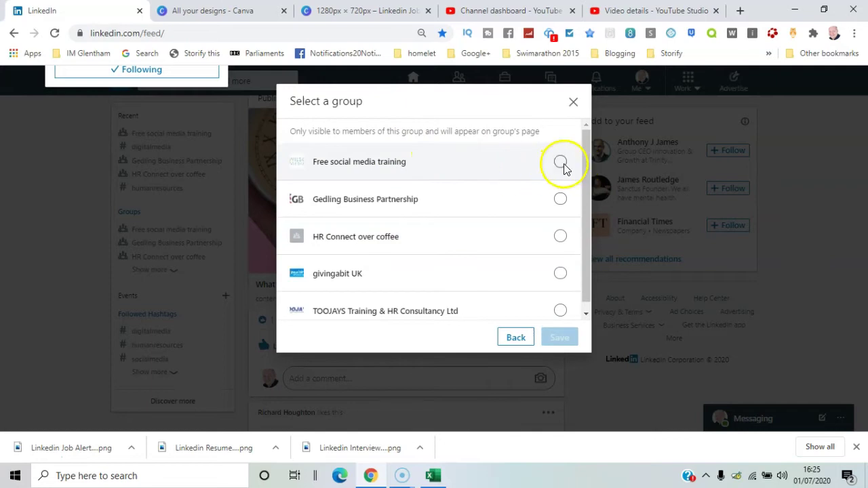
click(560, 162)
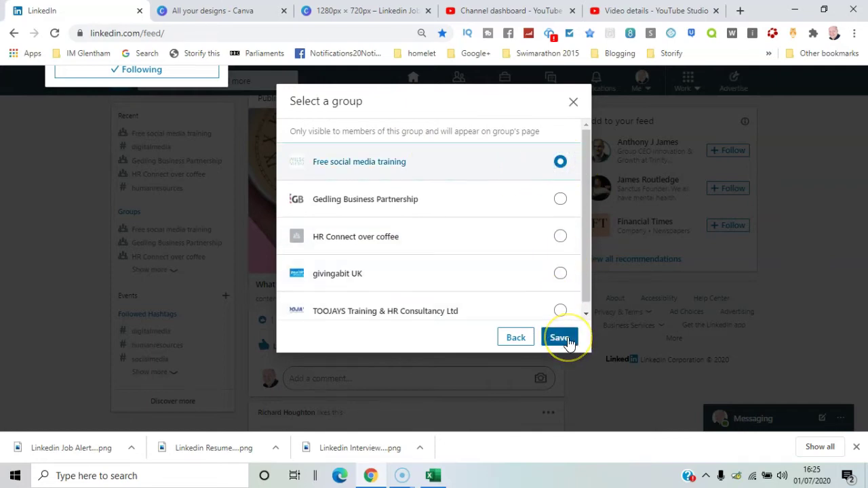
click(560, 338)
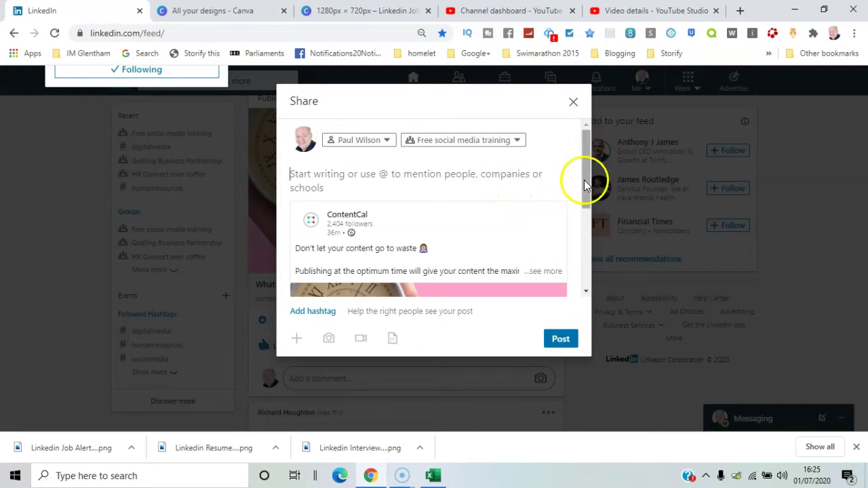
- Add the hashtags #socialmedia and #contentmarketing to the reshare
drag(585, 180, 584, 188)
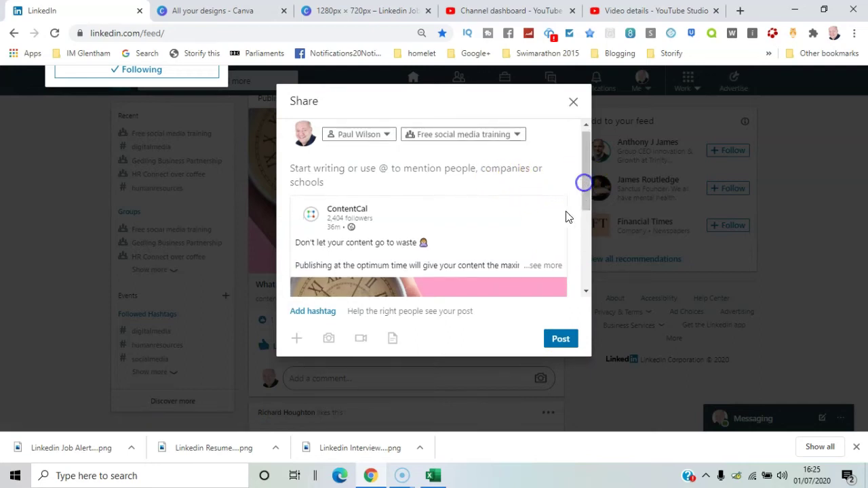
click(317, 314)
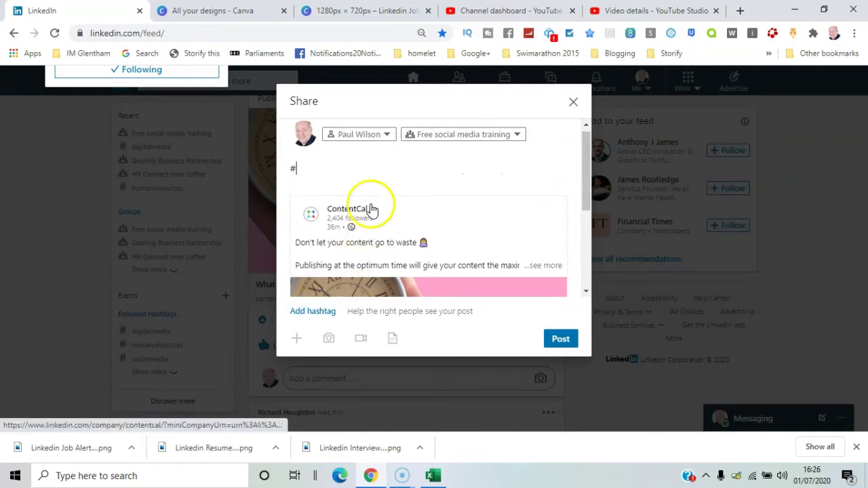
text(dov)
key(BackSpace)
key(BackSpace)
key(BackSpace)
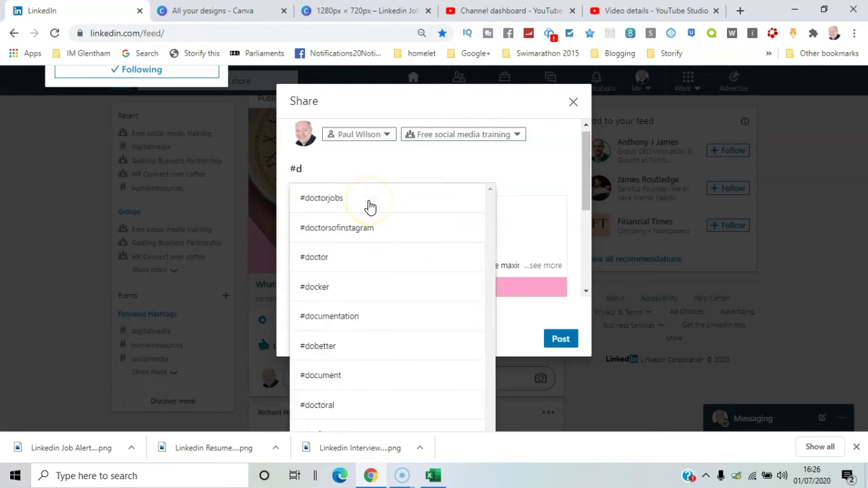
text(socialmedia)
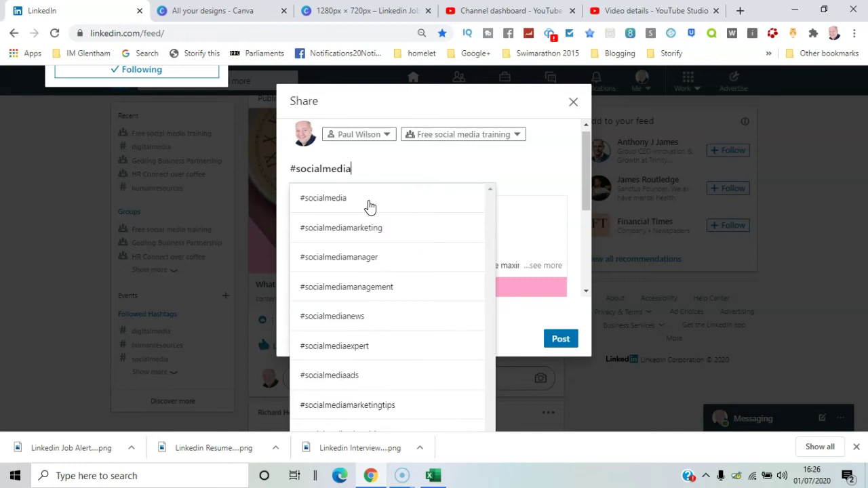
click(369, 206)
text(#c)
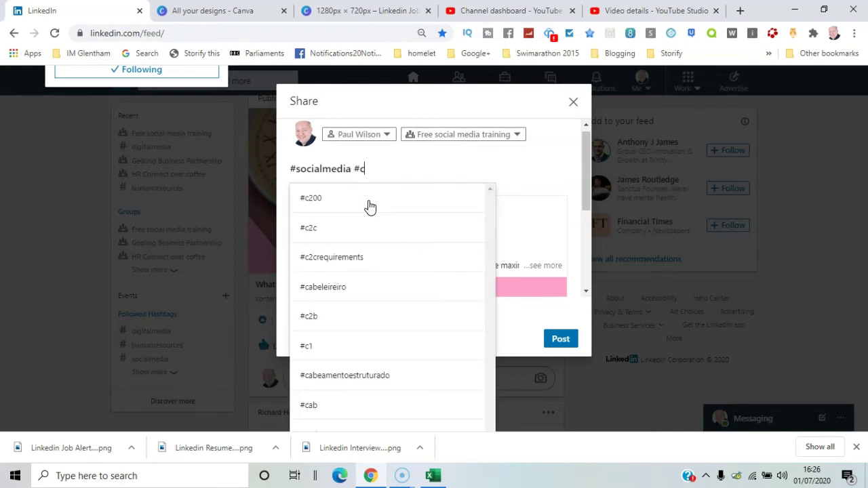
text(ontent)
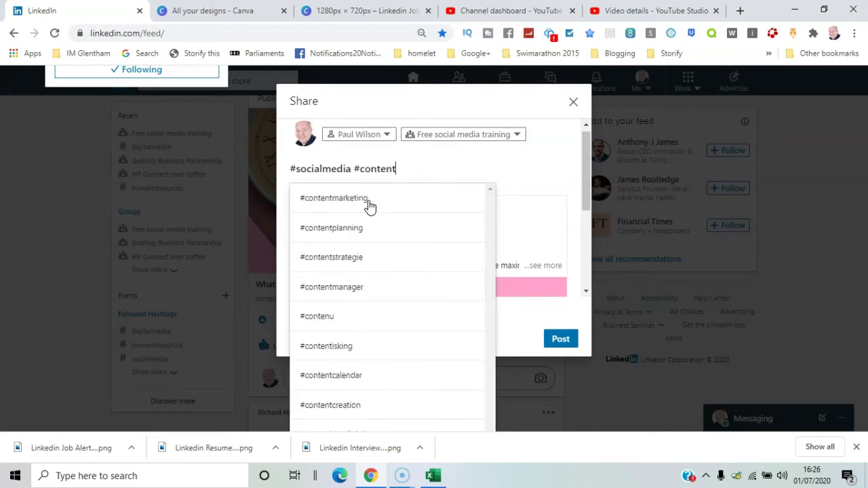
click(367, 206)
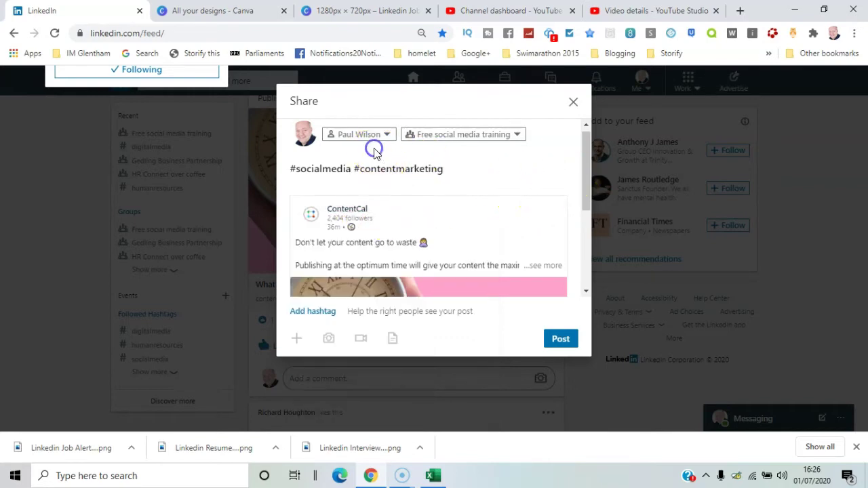
- Put the caption 'Useful content research here about optimum times' before the hashtags and post it
click(291, 169)
text(Useful )
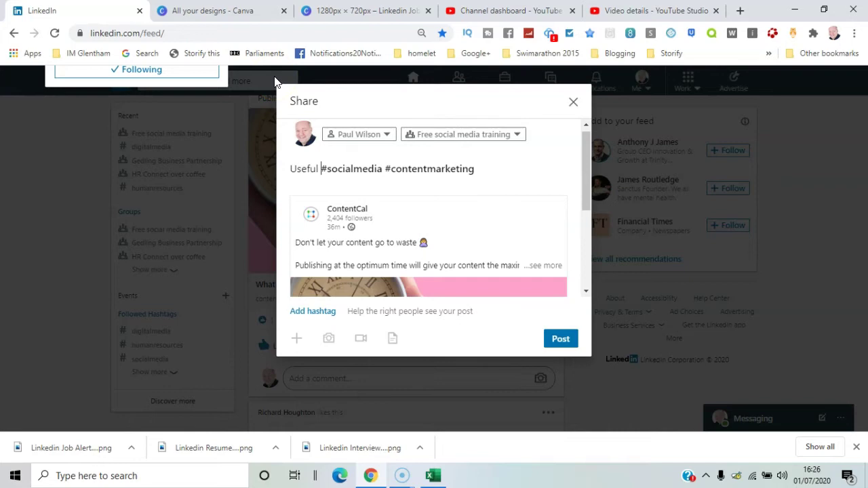
text(content rese)
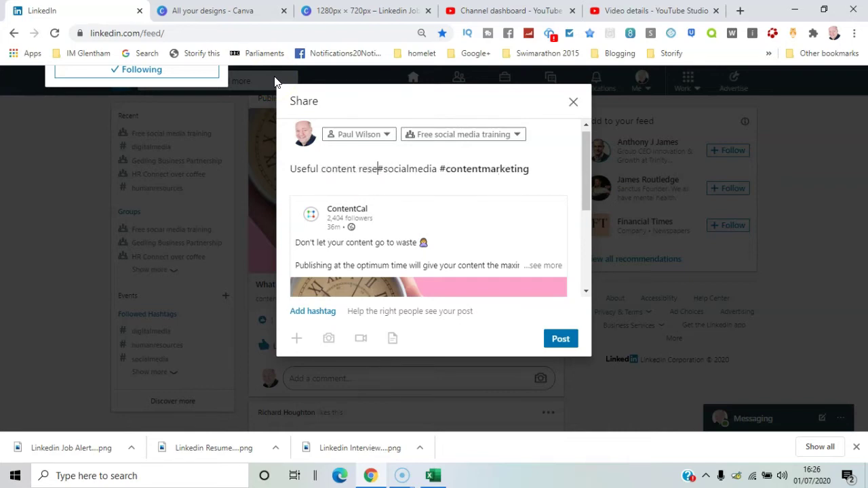
text(arch here about opt)
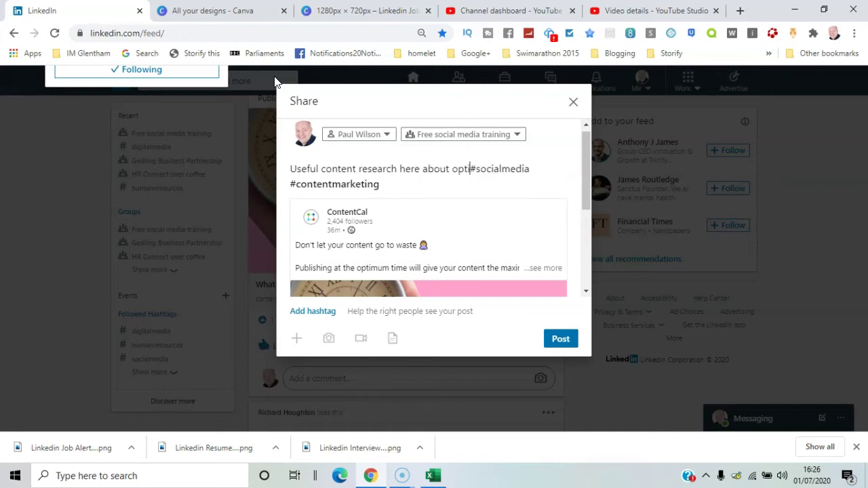
text(imum times)
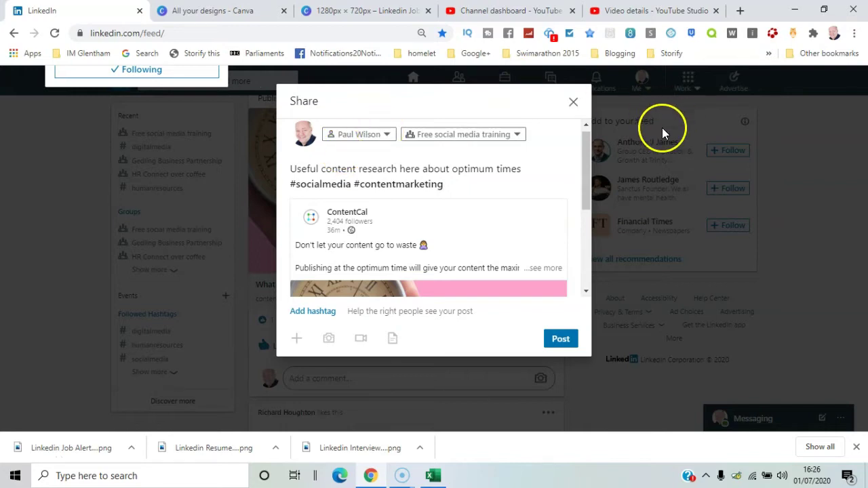
drag(588, 189, 575, 172)
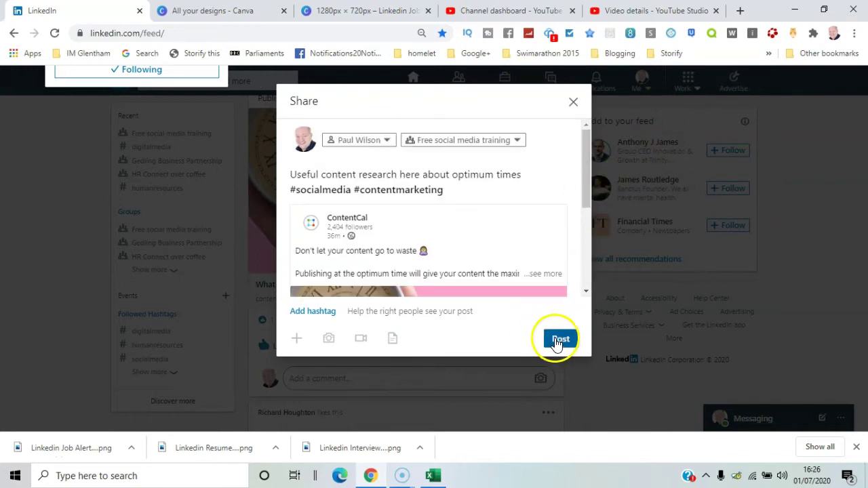
click(558, 339)
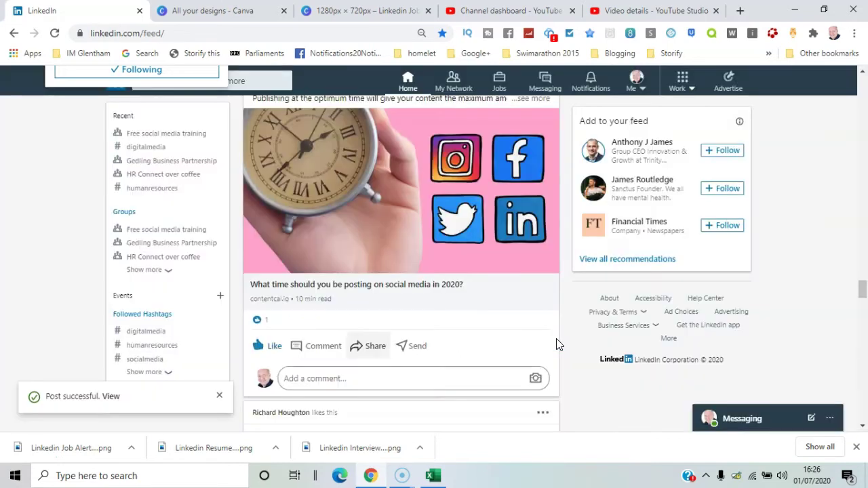
- Start a fresh share, toggle comments off and back on in Advanced settings, then close while keeping the draft
click(378, 347)
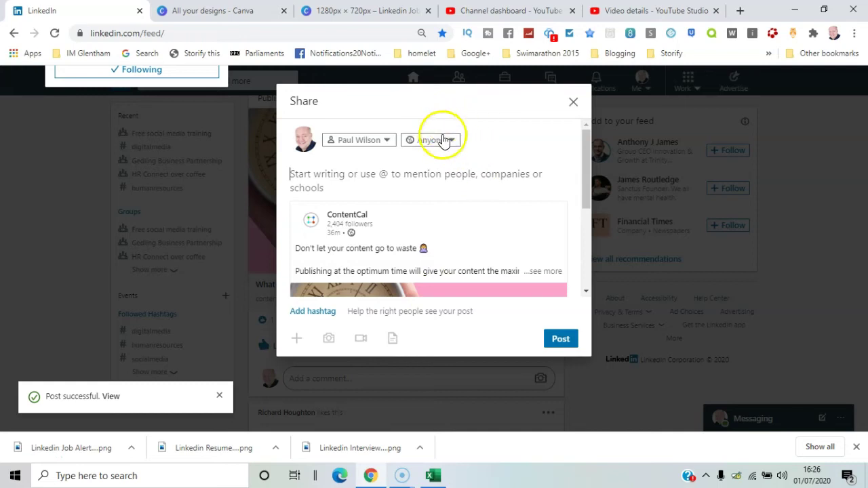
click(444, 139)
drag(580, 202, 596, 302)
click(385, 303)
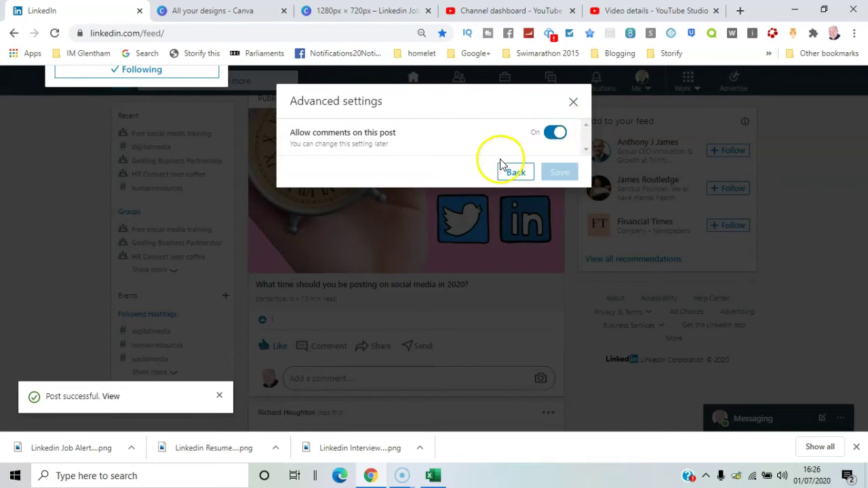
click(553, 133)
click(554, 132)
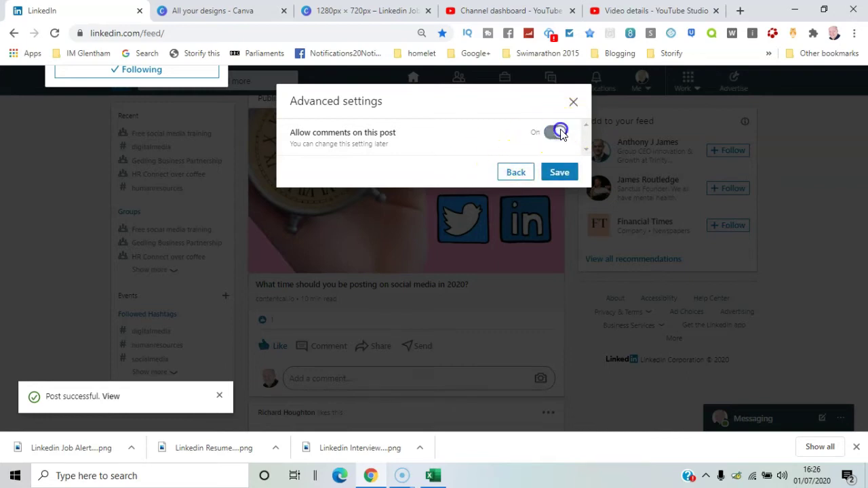
click(526, 173)
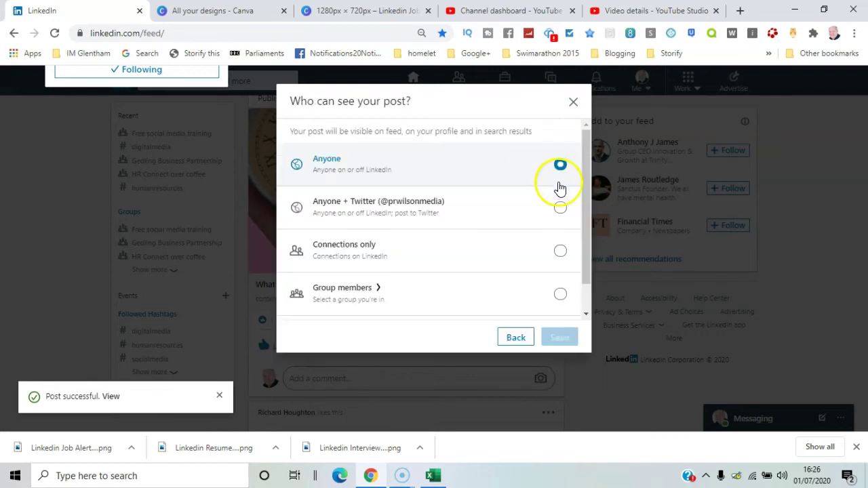
click(573, 103)
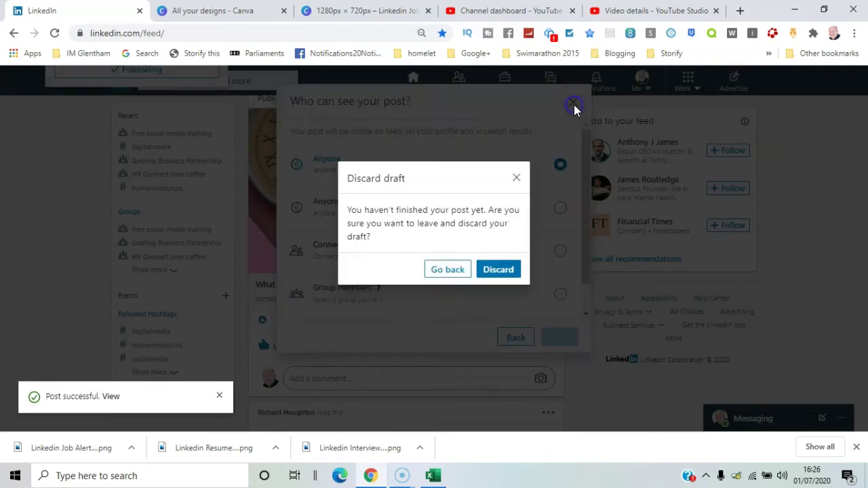
click(517, 178)
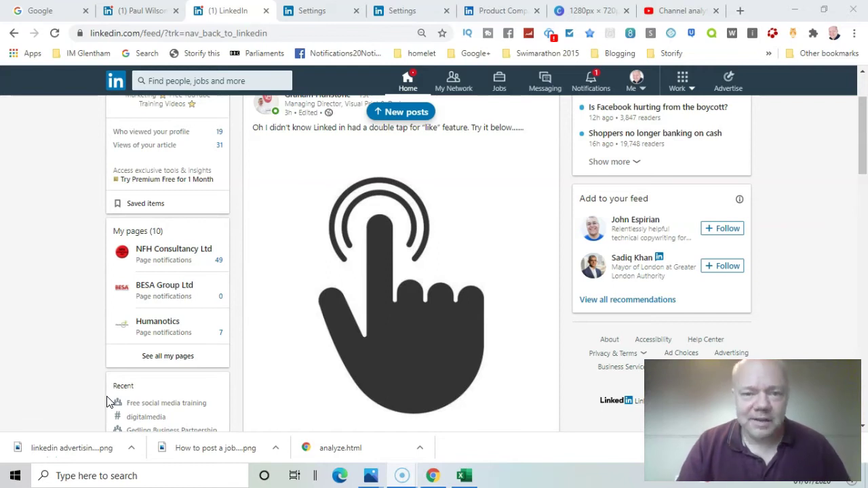
- React to the Positive Networking closure post with Curious, then change the reaction to Love
click(107, 399)
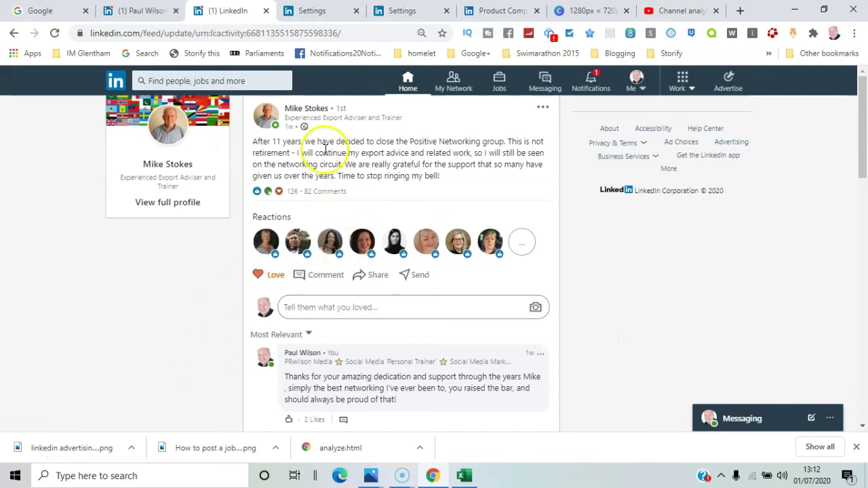
mouse_move(259, 281)
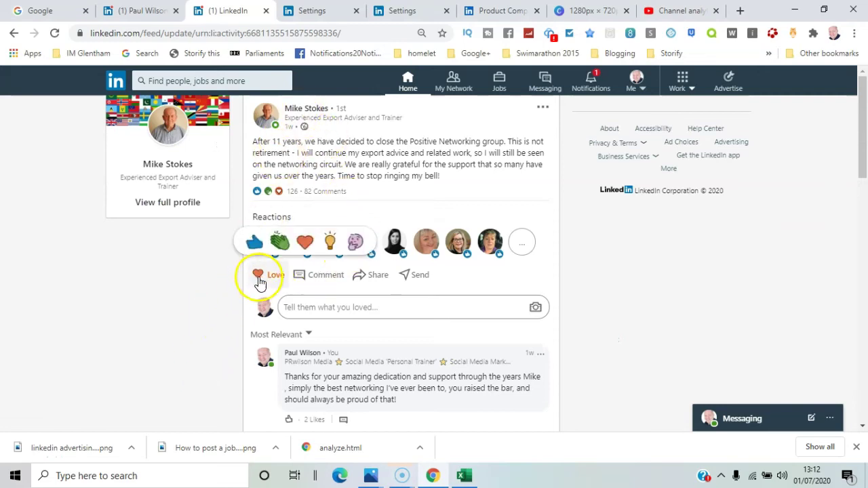
click(355, 244)
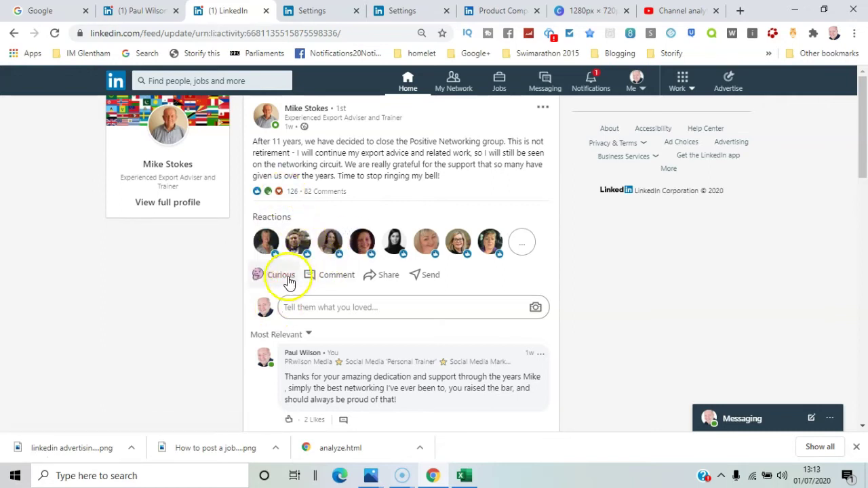
mouse_move(290, 282)
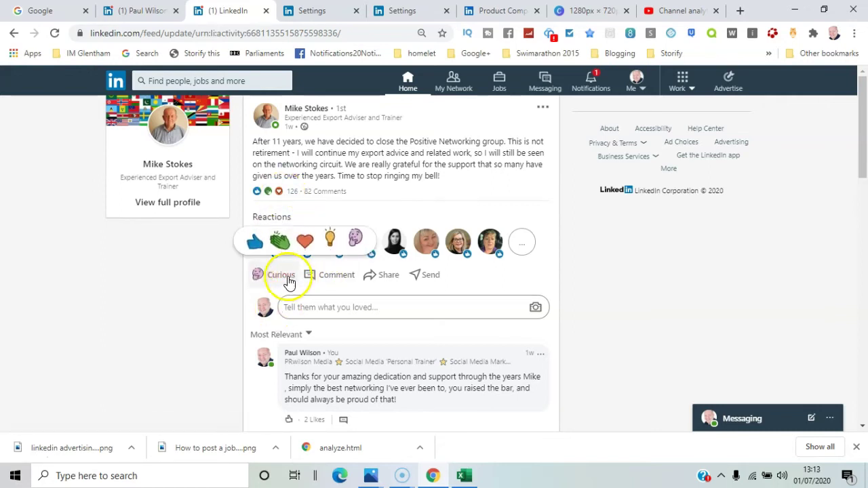
click(304, 242)
mouse_move(304, 248)
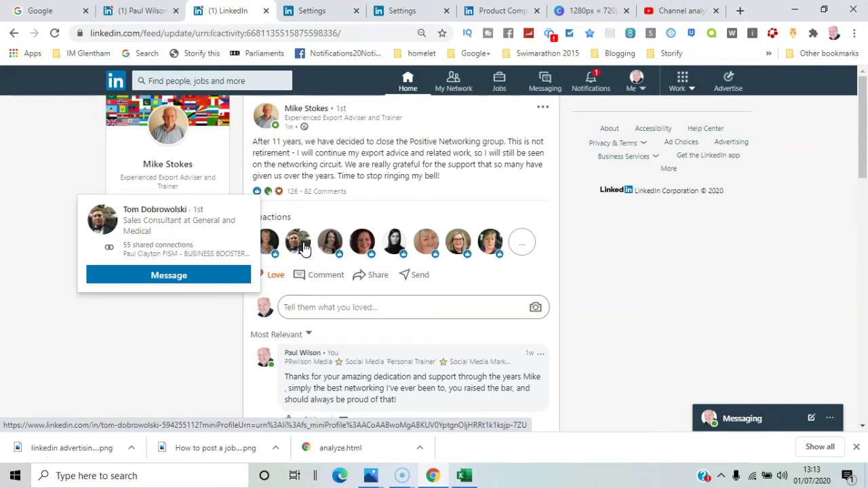
- Browse the post's reactions by the 13 Celebrate, 12 Love and 1 Insightful tabs, then close the list
click(269, 194)
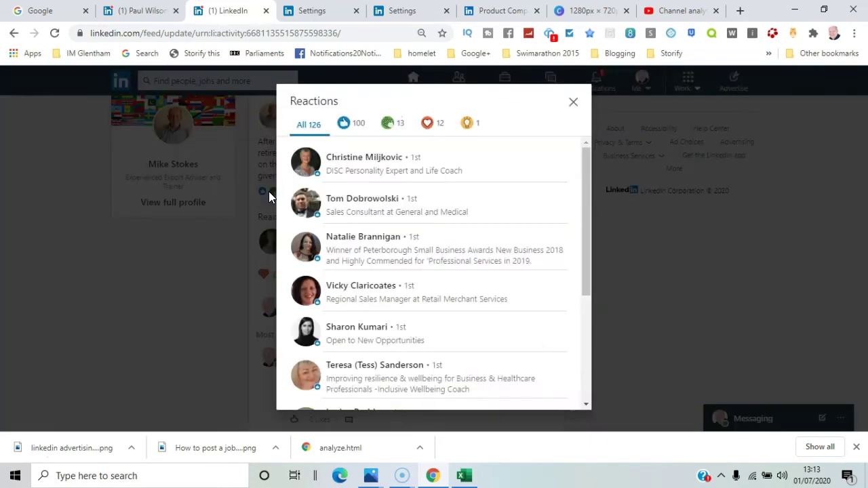
click(400, 130)
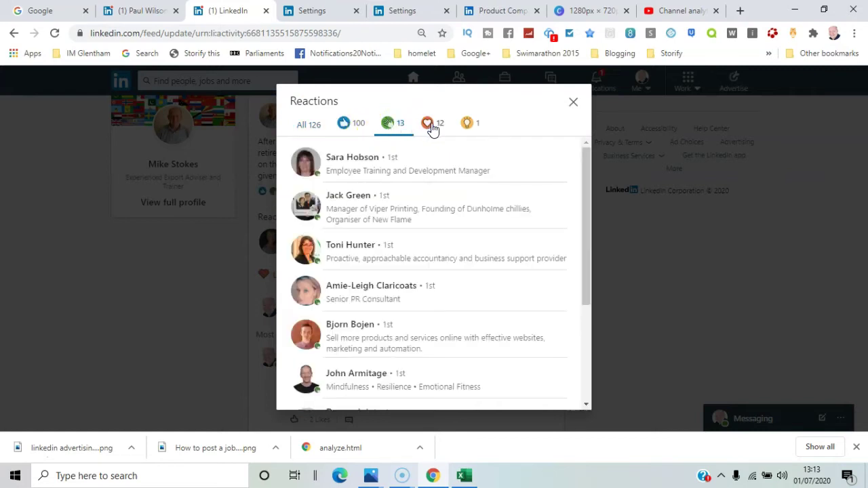
click(433, 128)
click(468, 124)
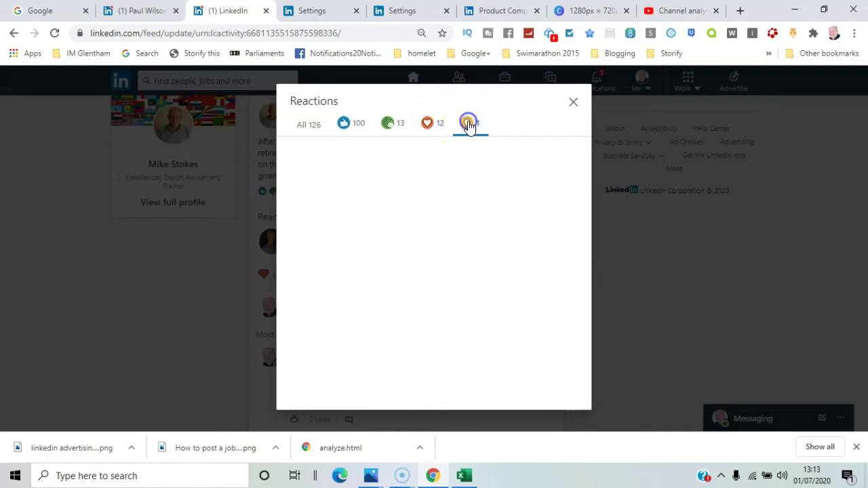
click(573, 102)
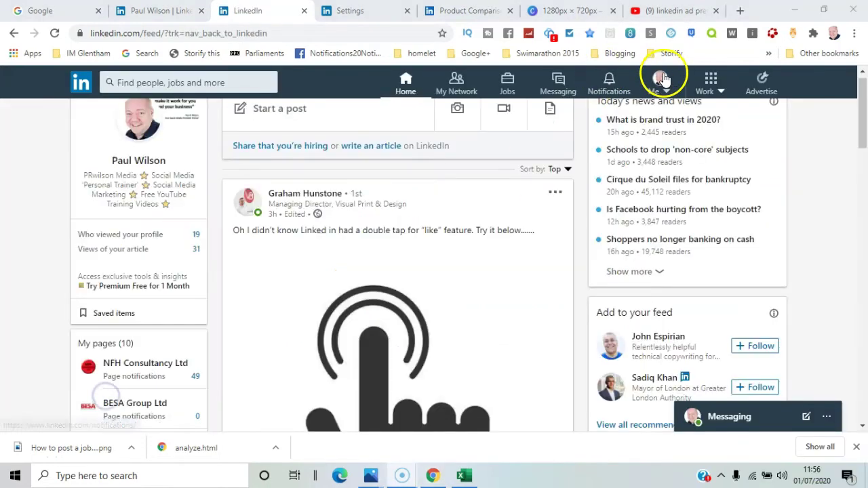
- Go to Settings & Privacy and open the Ads settings
click(663, 90)
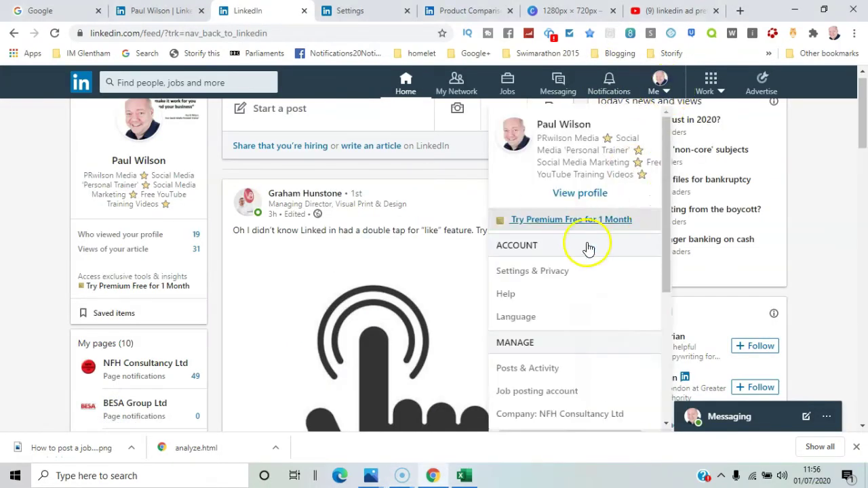
click(574, 271)
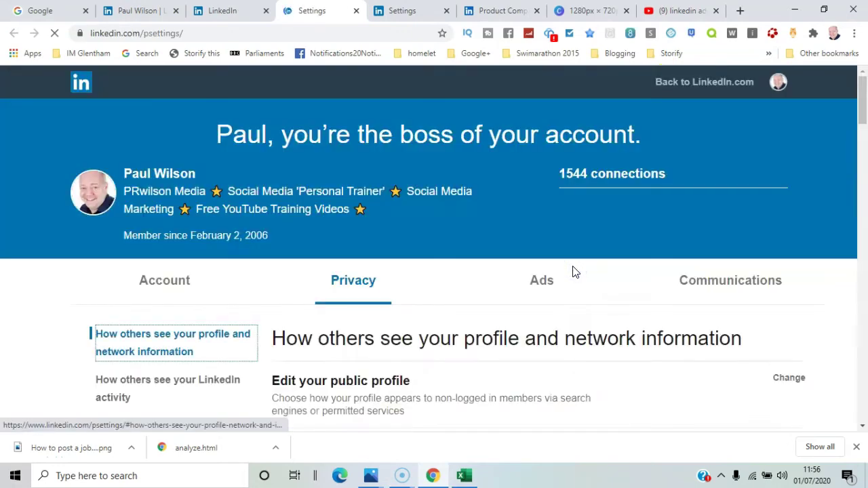
click(548, 284)
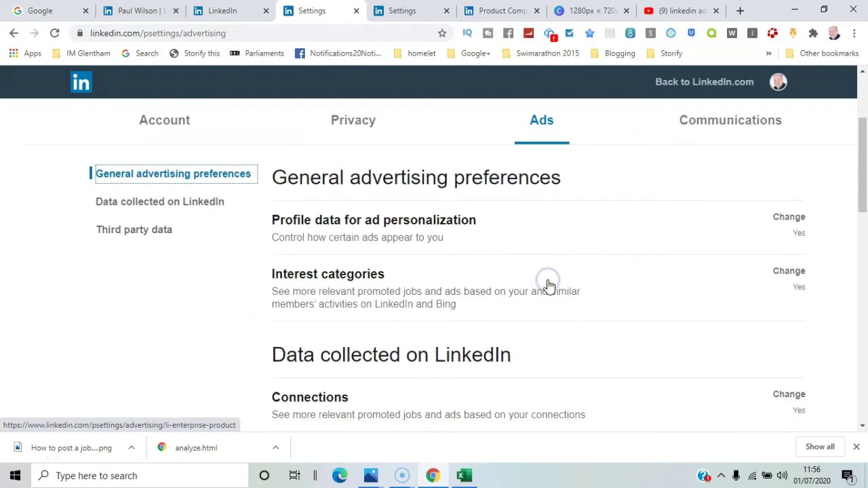
drag(865, 155, 863, 164)
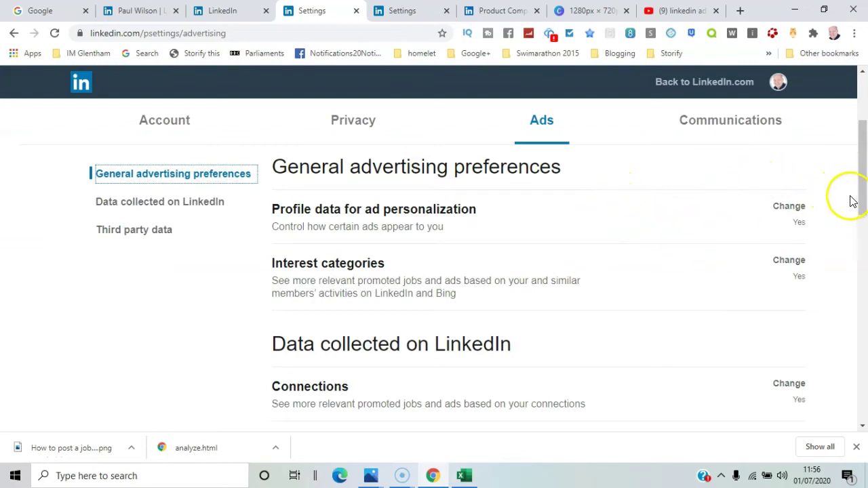
- Switch Profile data for ad personalization to No
click(783, 210)
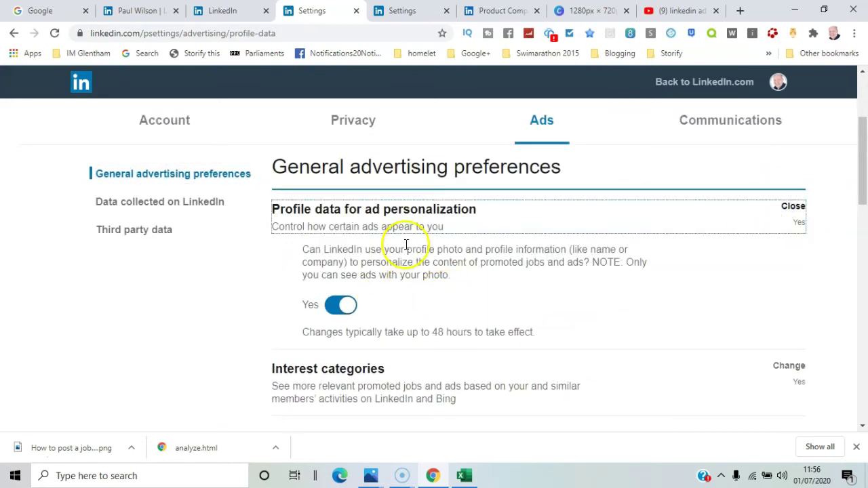
double_click(505, 266)
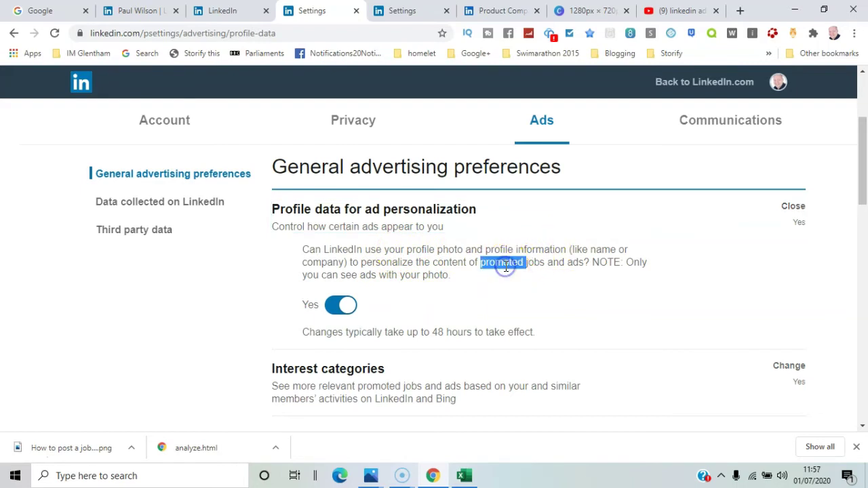
click(339, 307)
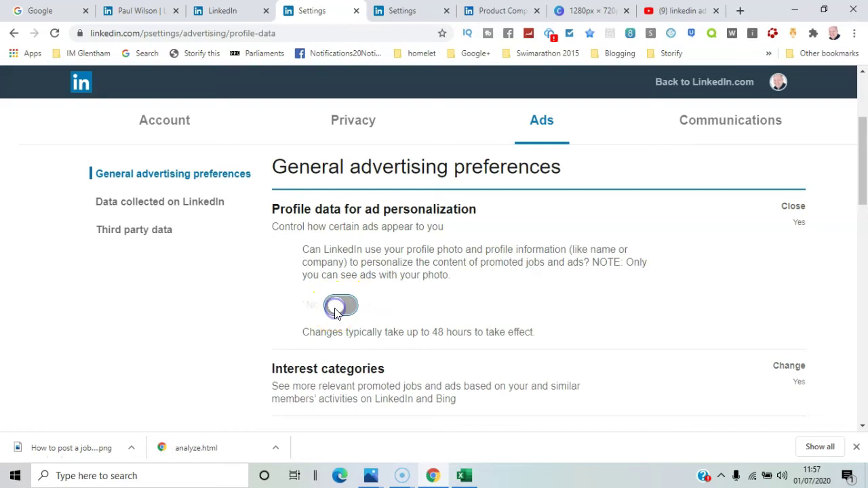
drag(853, 159, 864, 184)
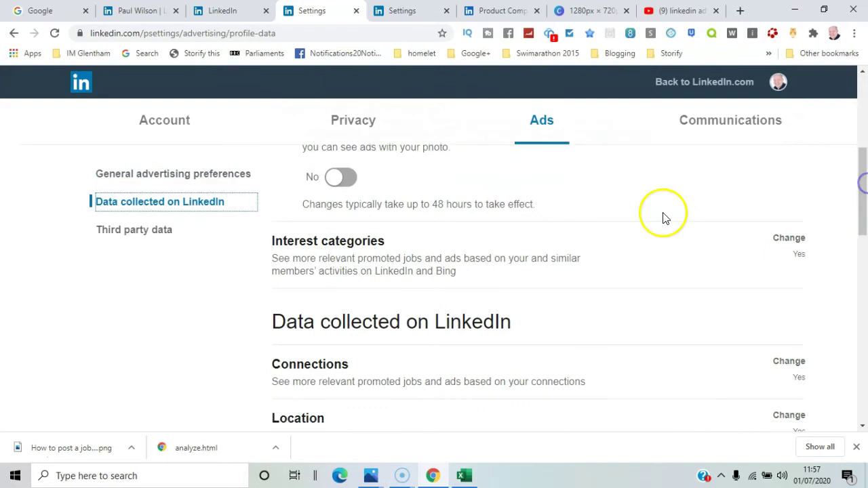
- Switch the Interest categories ad setting from Yes to No
click(790, 241)
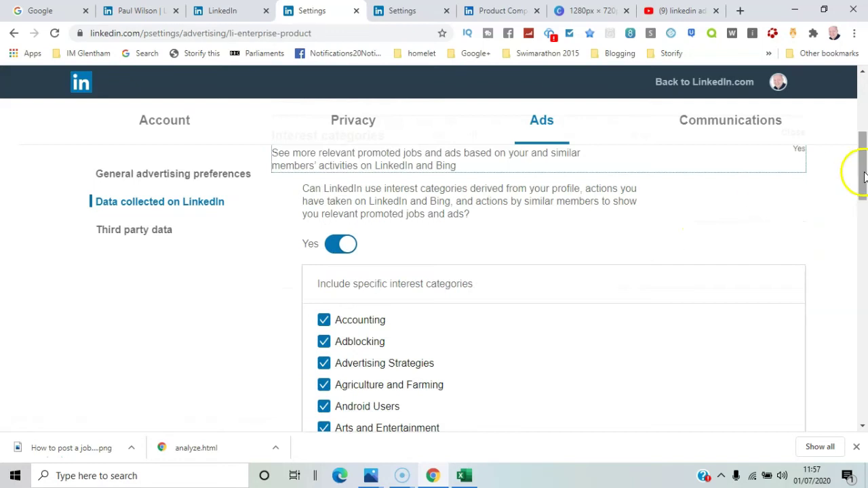
mouse_move(864, 163)
mouse_down()
mouse_move(864, 202)
mouse_move(862, 155)
mouse_up()
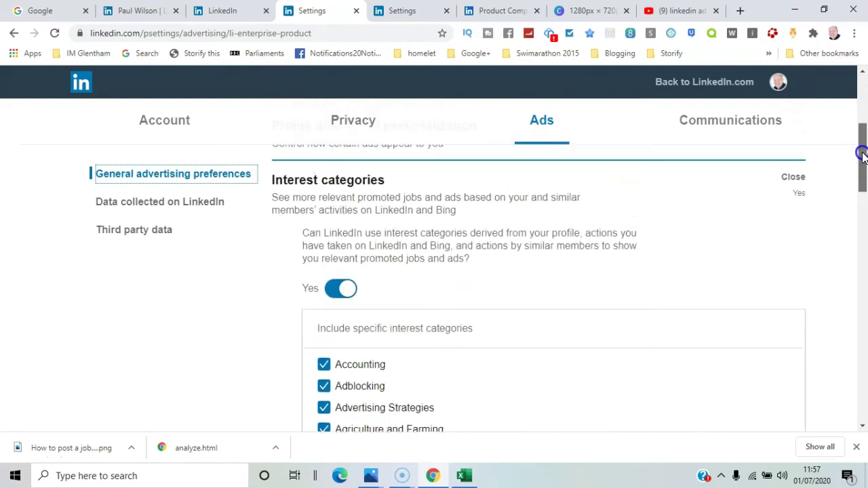
click(332, 290)
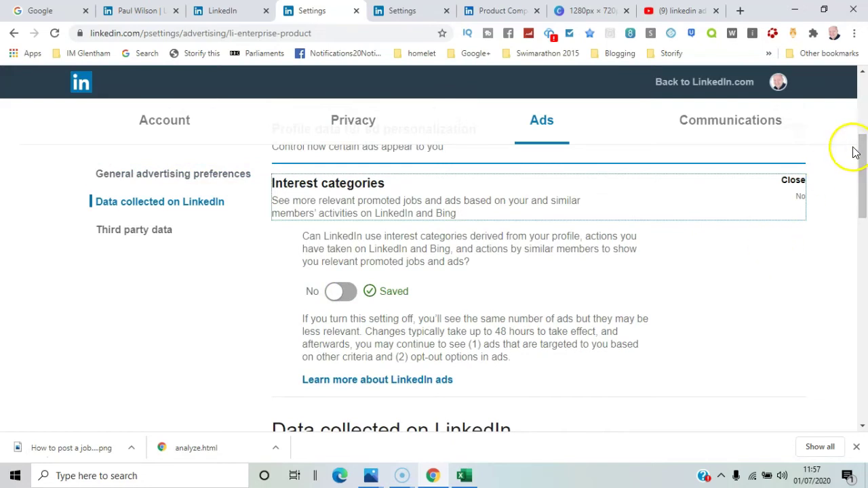
mouse_move(861, 157)
mouse_down()
mouse_move(862, 208)
mouse_move(861, 163)
mouse_up()
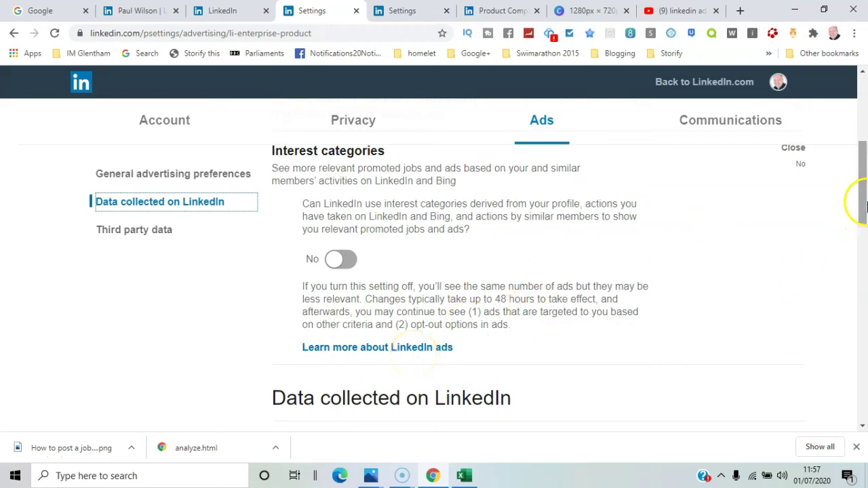
drag(865, 204, 865, 231)
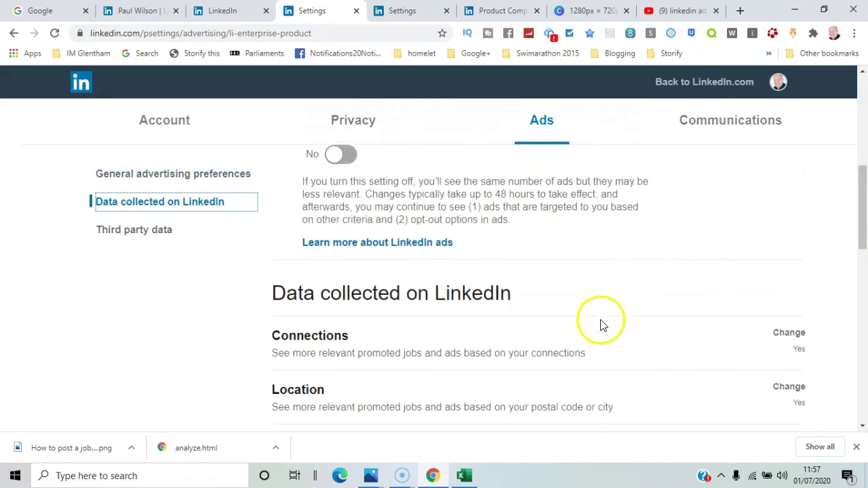
- Switch the Connections ad setting to No
click(793, 339)
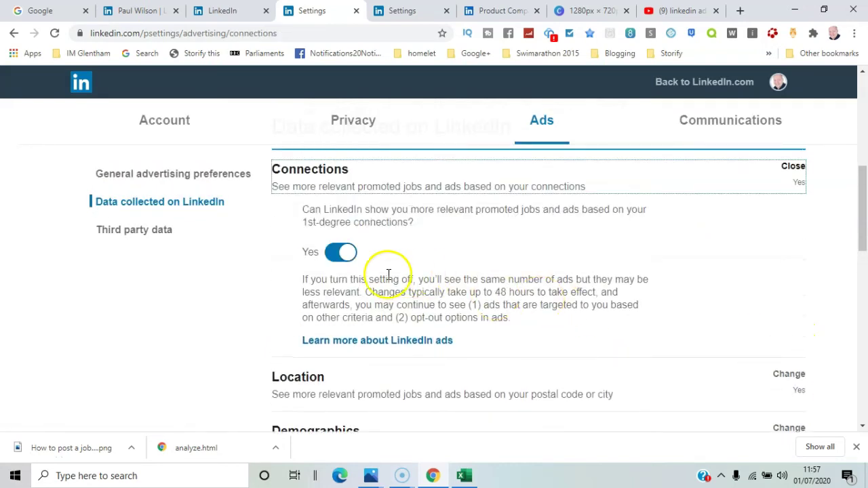
click(341, 254)
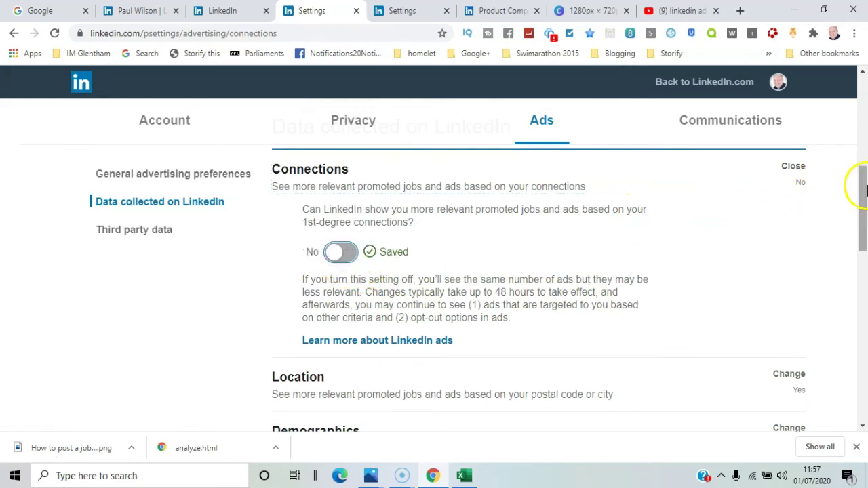
drag(860, 184, 865, 203)
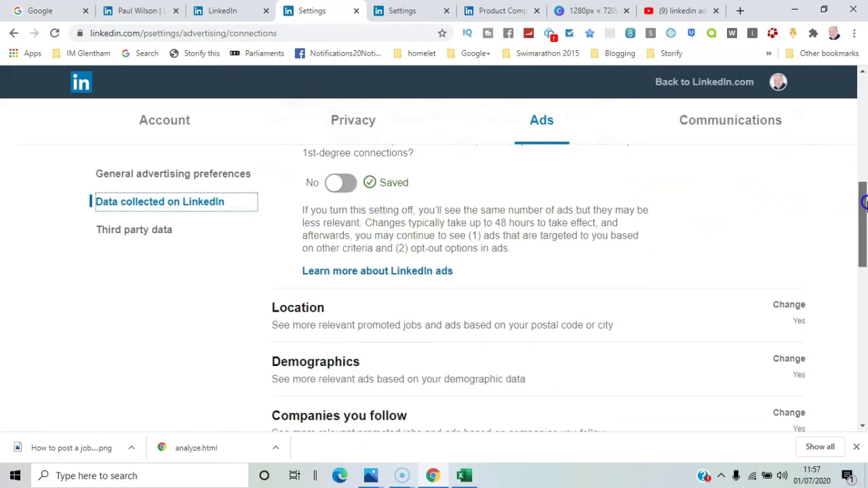
- Open Location, then set the Demographics ad setting to No
click(674, 298)
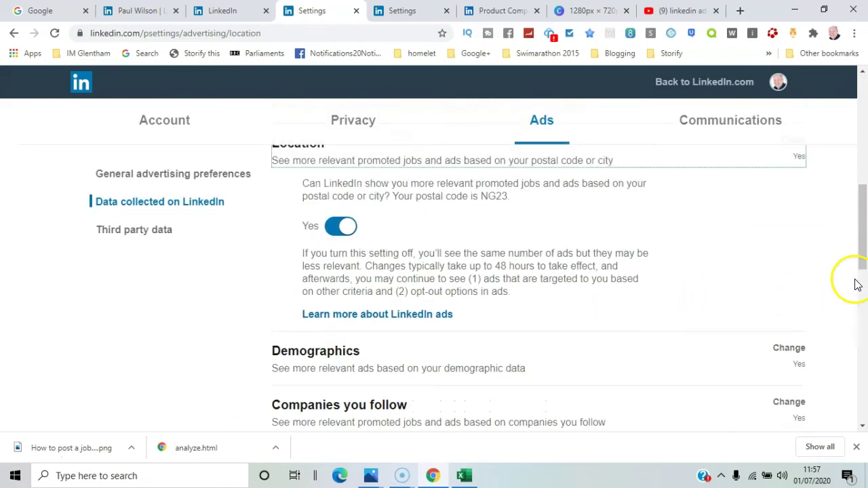
drag(857, 240, 865, 259)
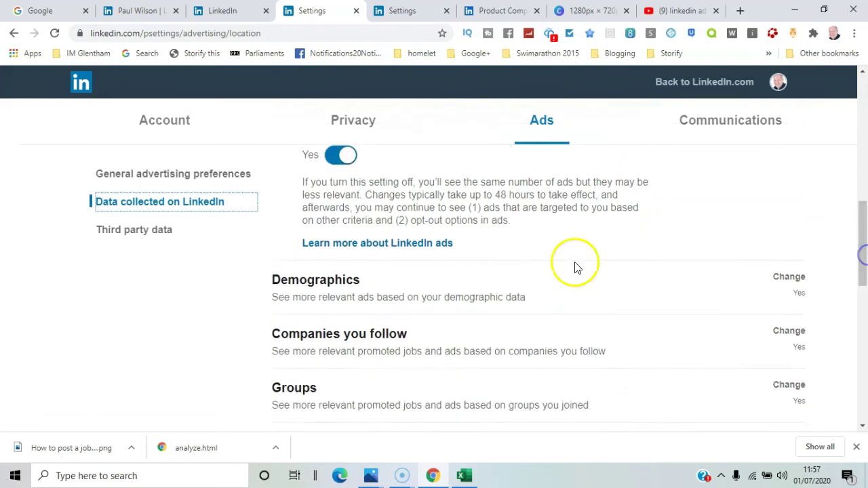
click(550, 292)
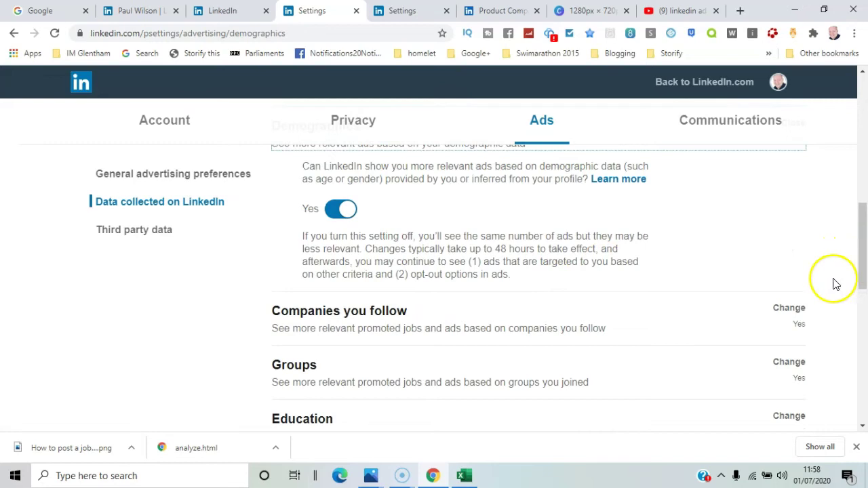
drag(859, 242, 865, 272)
click(342, 255)
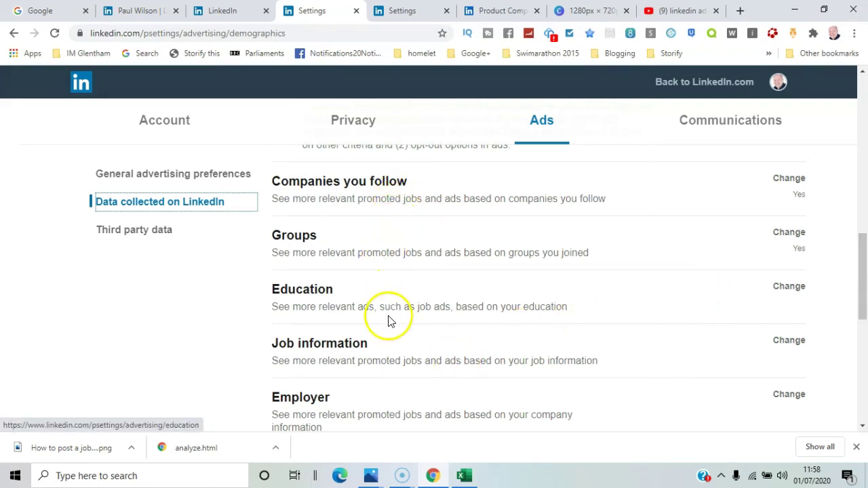
- Untick Schools, Field of study, Degrees and Last graduation year under Education, keeping Skills, then scroll to Third party data
click(397, 293)
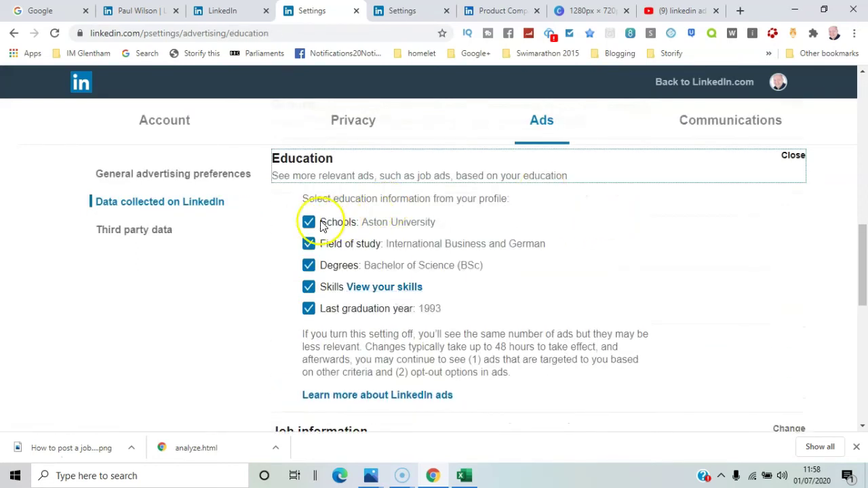
click(309, 222)
click(309, 244)
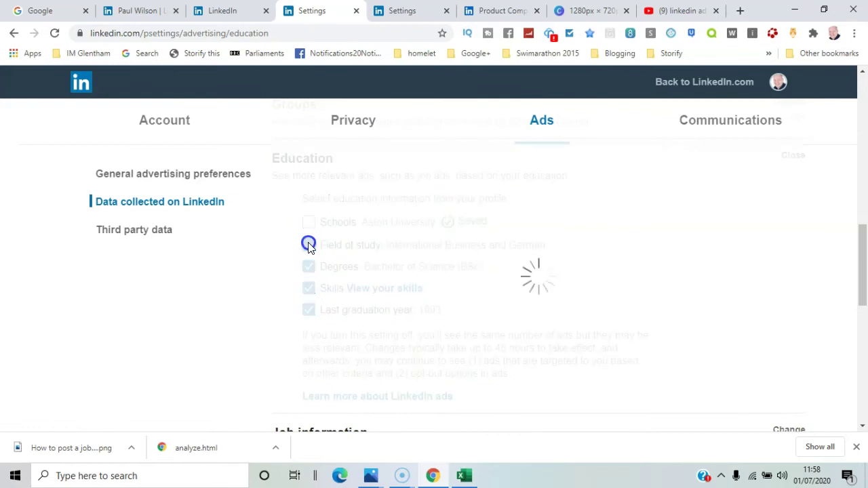
click(309, 267)
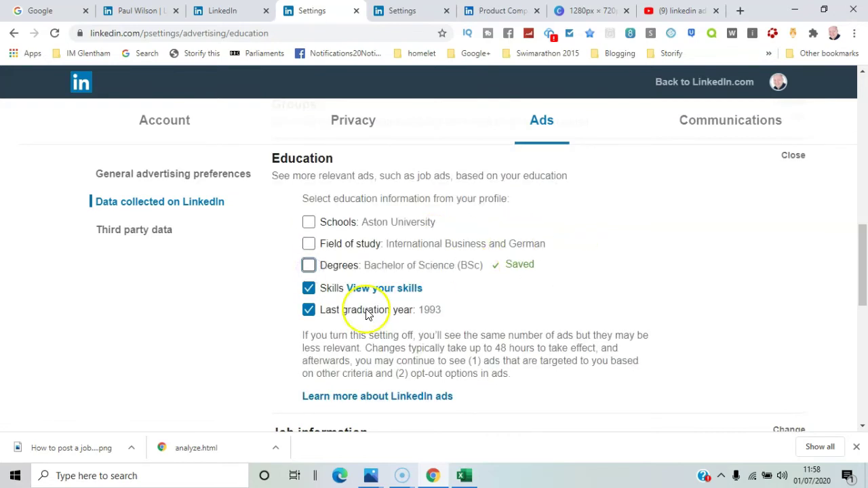
click(308, 310)
click(309, 288)
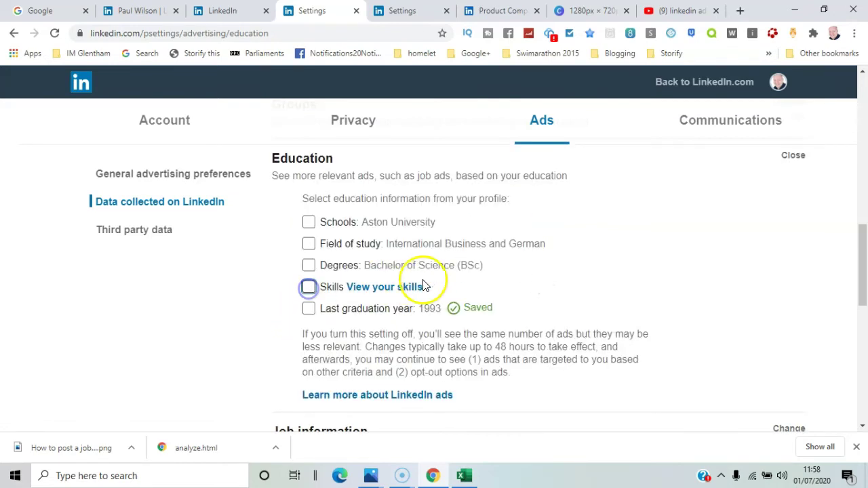
click(308, 288)
drag(861, 277, 865, 352)
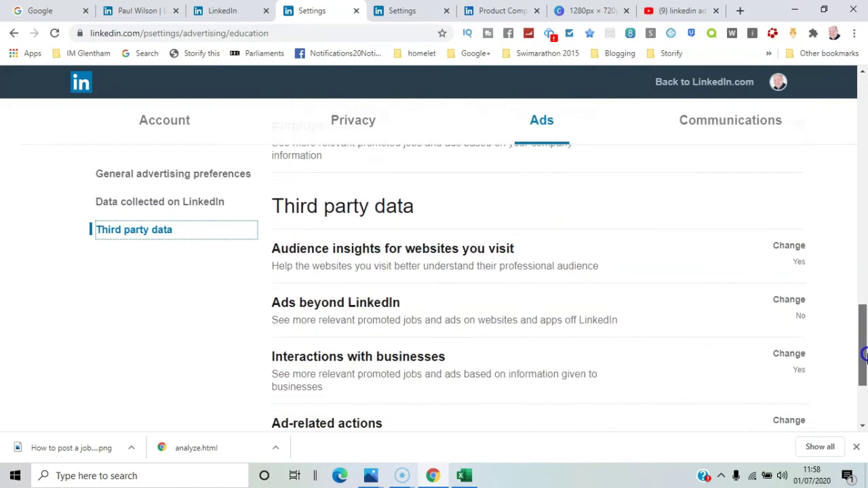
- Turn off Audience insights for websites and keep Ads beyond LinkedIn at No
click(580, 260)
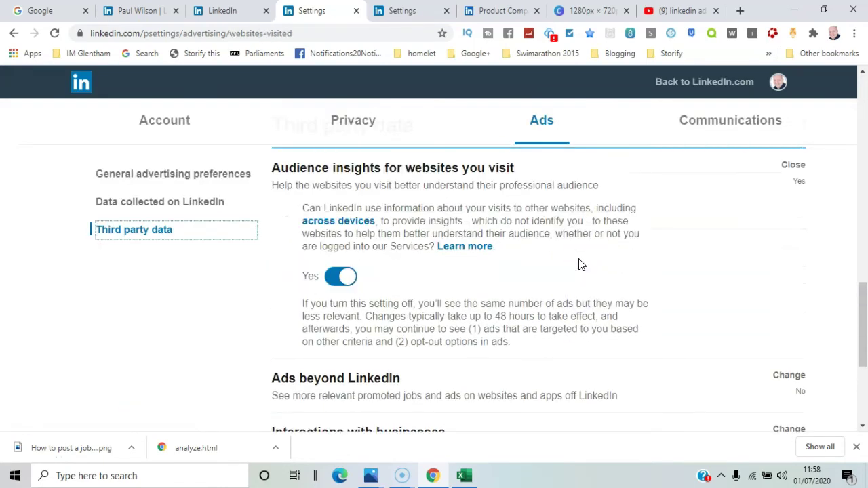
click(335, 280)
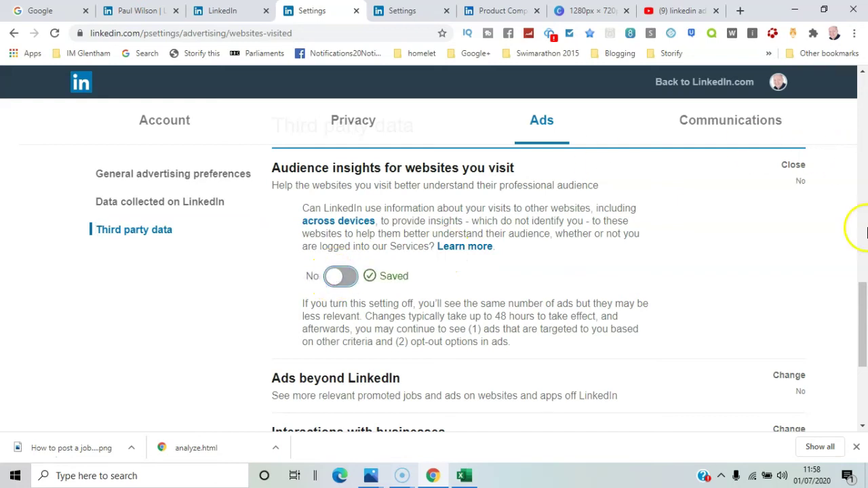
drag(864, 291, 863, 354)
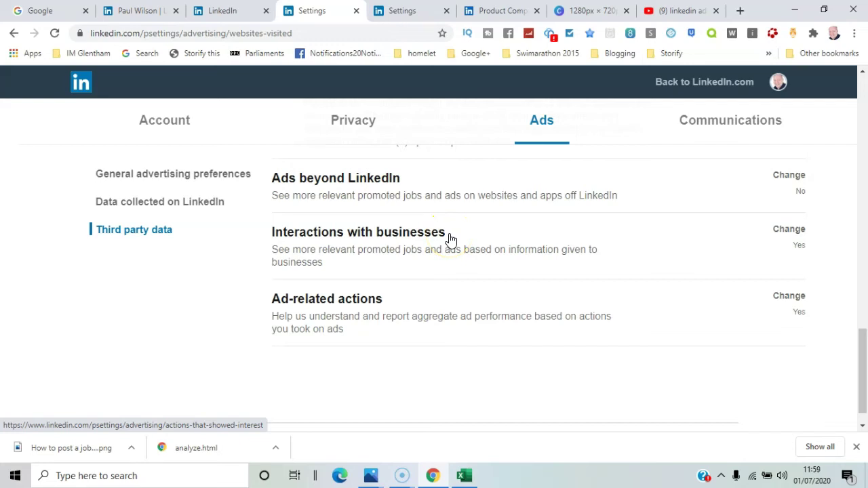
click(450, 192)
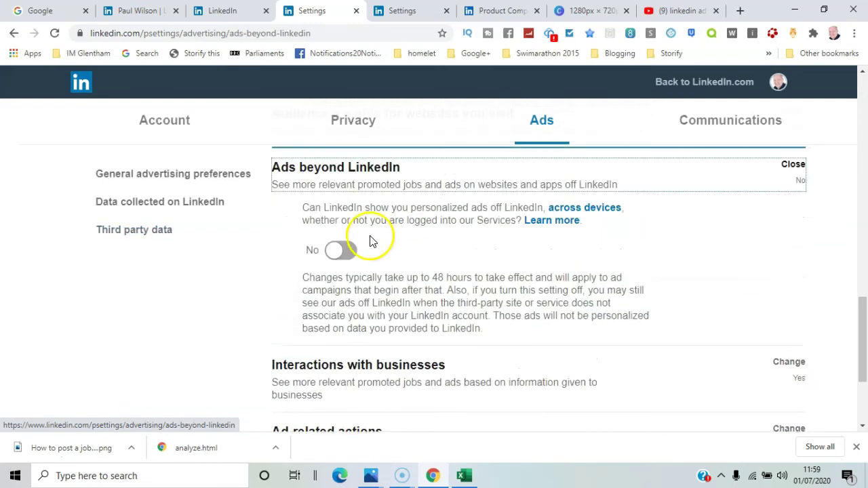
click(347, 251)
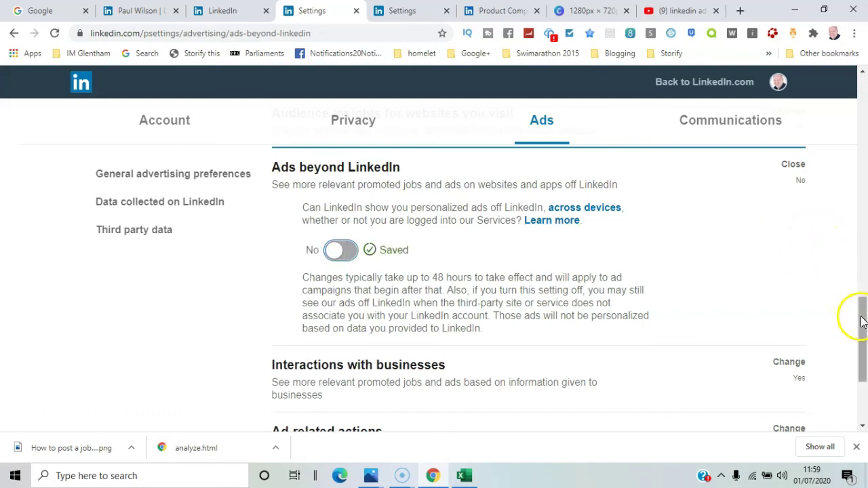
drag(864, 318, 865, 337)
- Set Interactions with businesses to No and close that setting
click(497, 301)
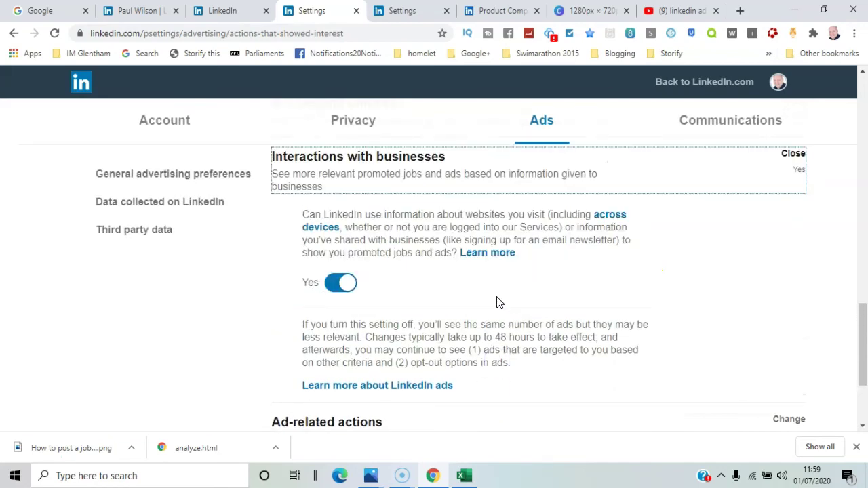
click(350, 283)
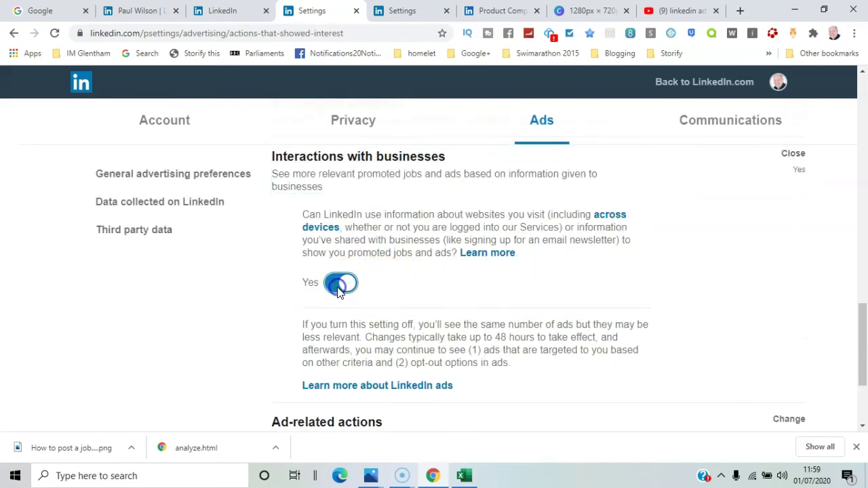
click(793, 160)
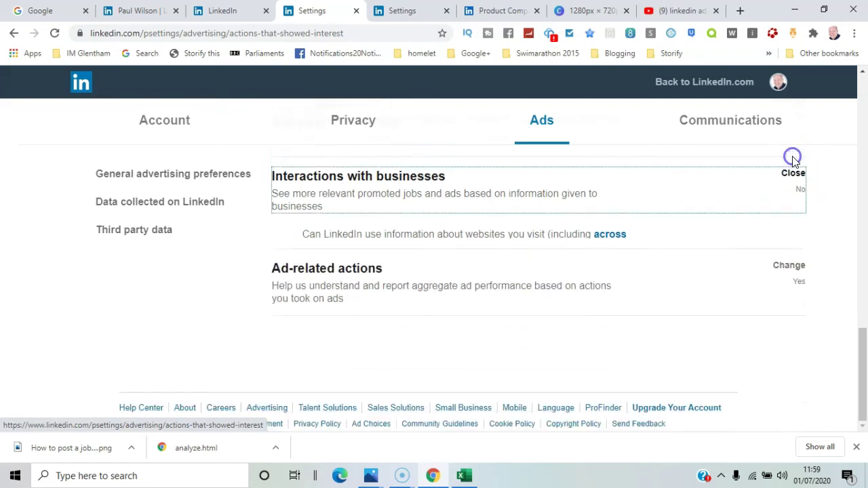
mouse_move(865, 385)
mouse_down()
mouse_move(843, 153)
mouse_move(862, 229)
mouse_move(864, 380)
mouse_up()
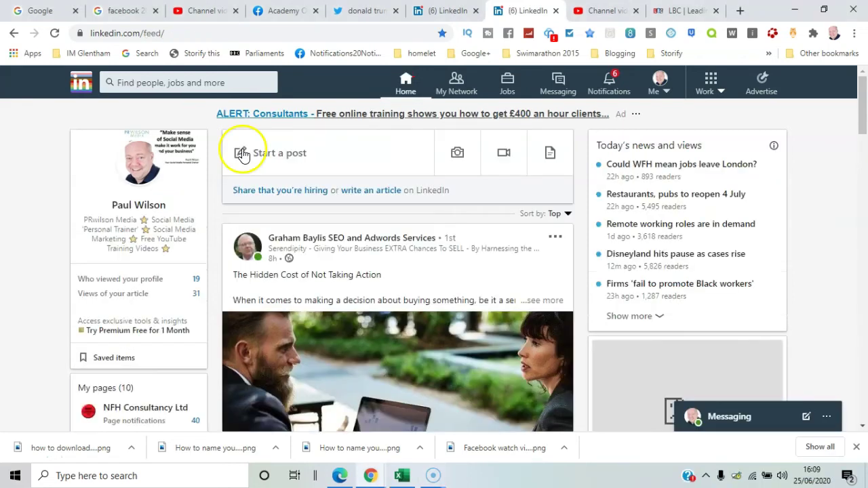
- Open the Work menu of LinkedIn products to get to Groups
click(723, 94)
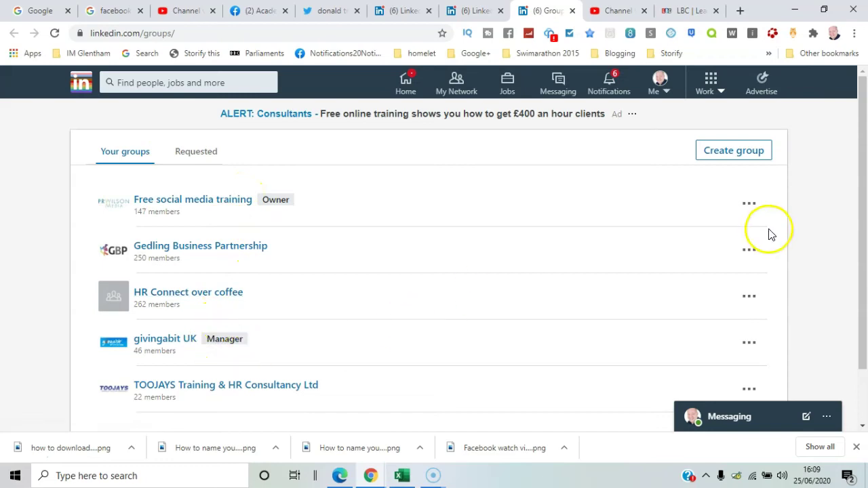
- Open Free social media training and advance the setup carousel to the share-this-group card
click(212, 203)
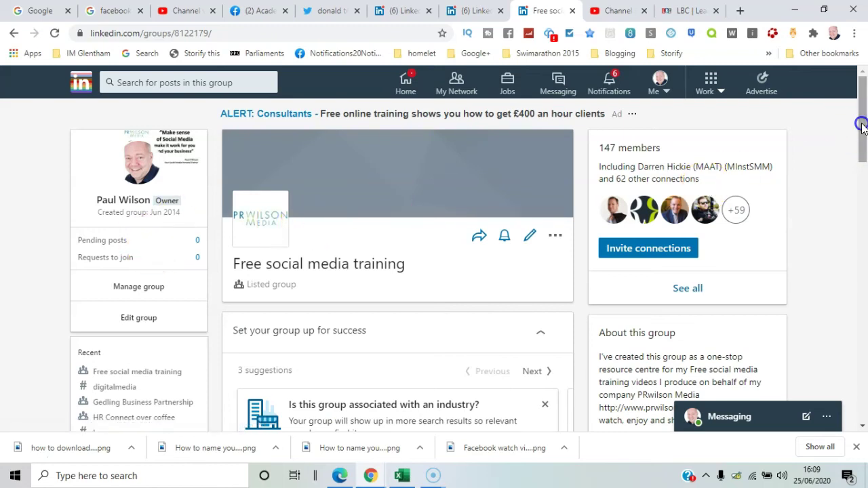
drag(862, 127, 861, 129)
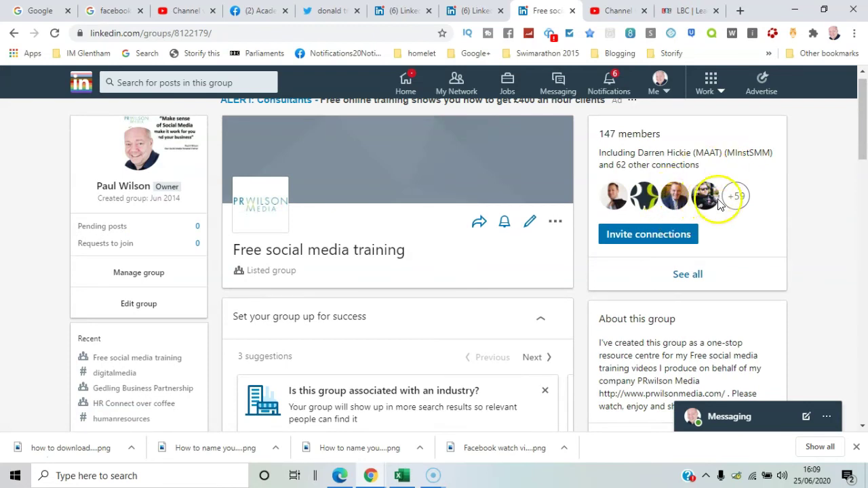
drag(864, 80, 865, 110)
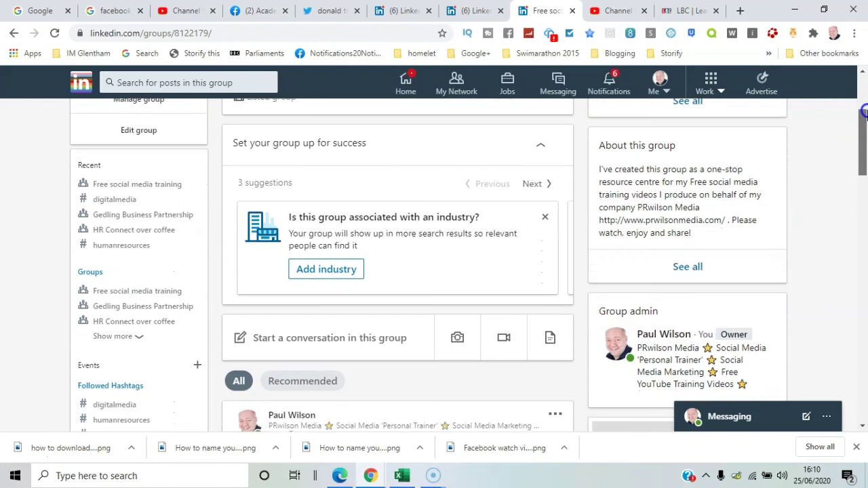
click(534, 186)
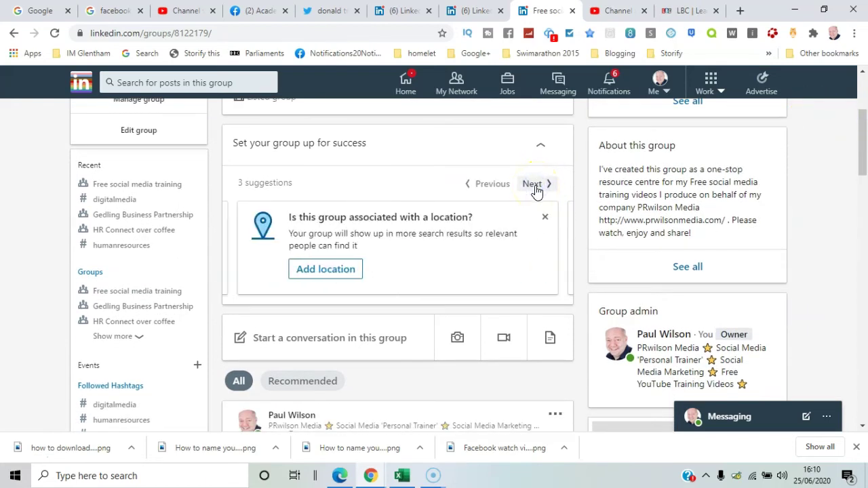
click(535, 187)
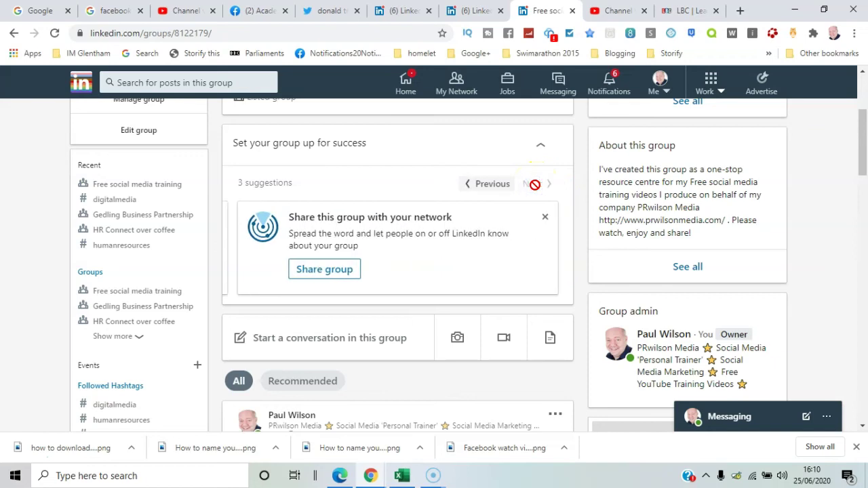
click(350, 270)
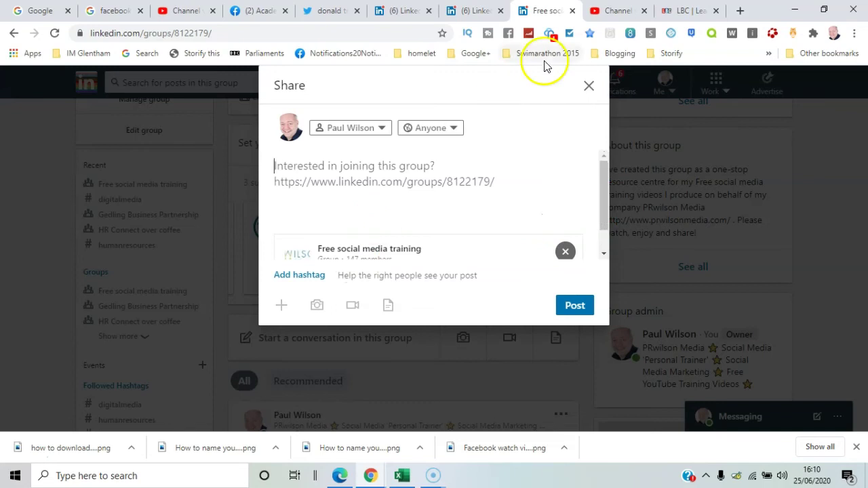
click(590, 91)
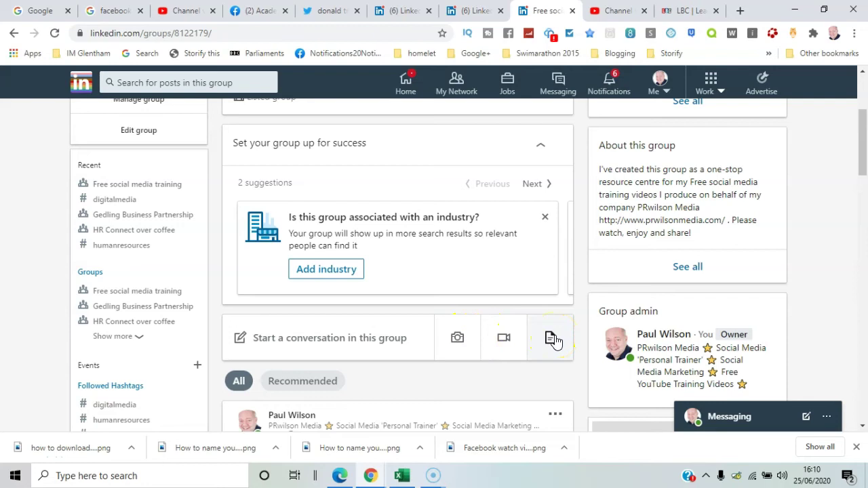
drag(860, 112, 864, 153)
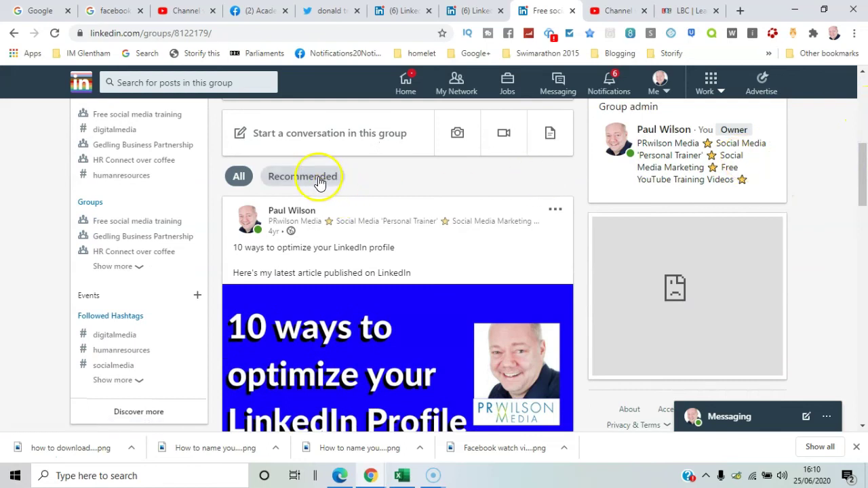
click(298, 175)
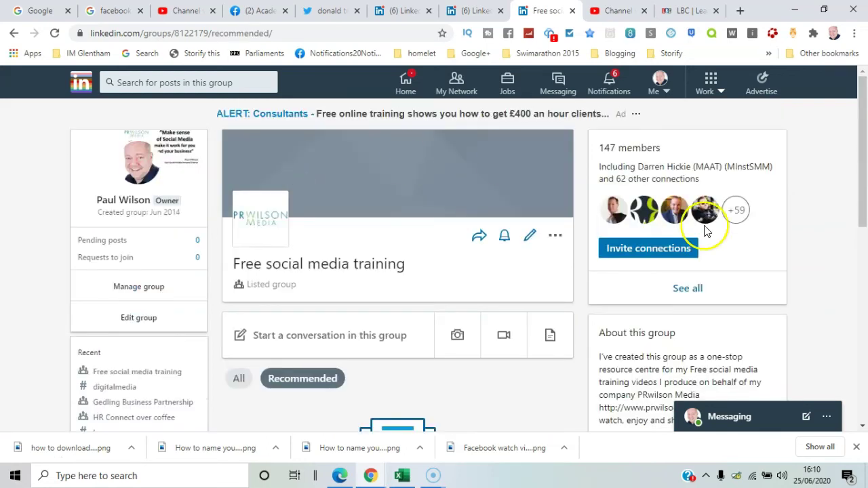
mouse_move(862, 173)
mouse_down()
mouse_move(861, 260)
mouse_move(852, 167)
mouse_up()
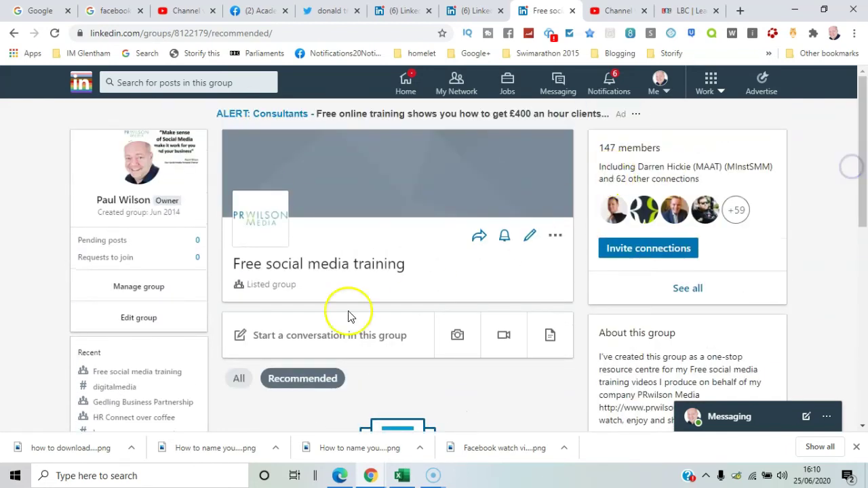
click(241, 380)
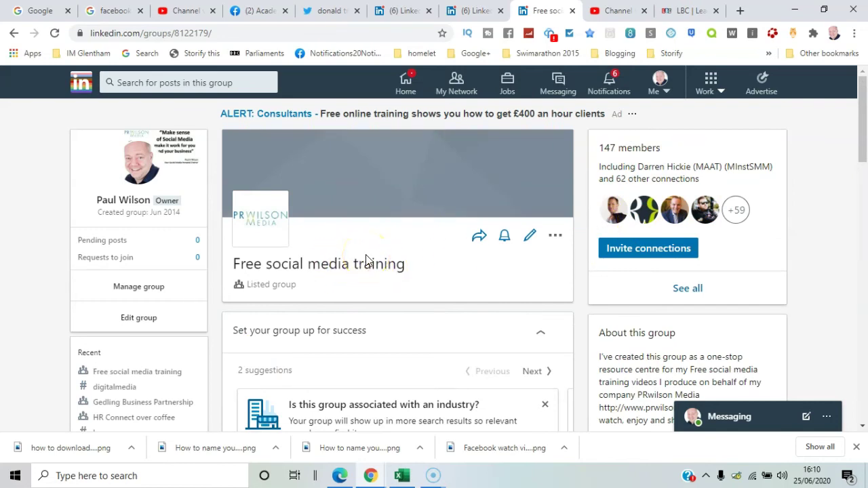
- Set the group's notifications to Highlights, save, and dismiss the confirmation
click(504, 236)
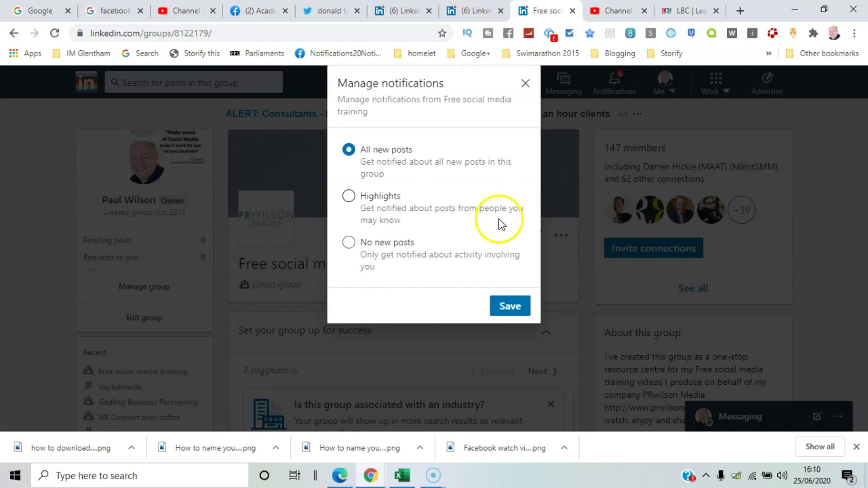
click(348, 197)
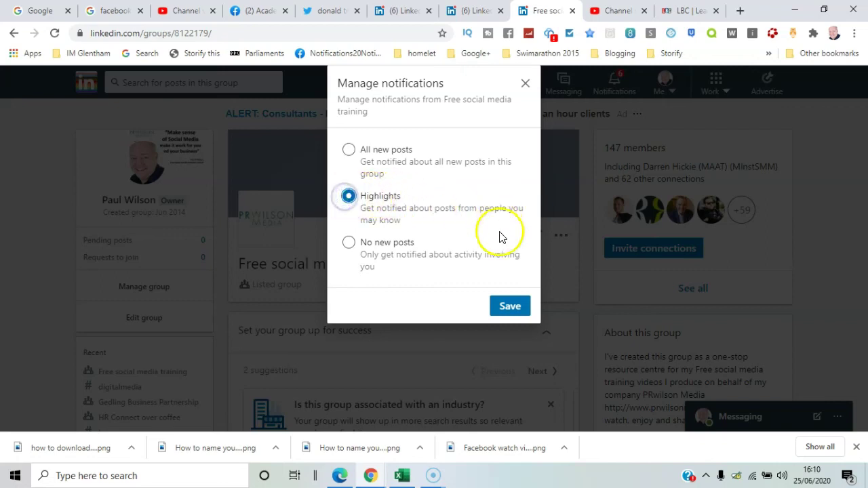
click(510, 307)
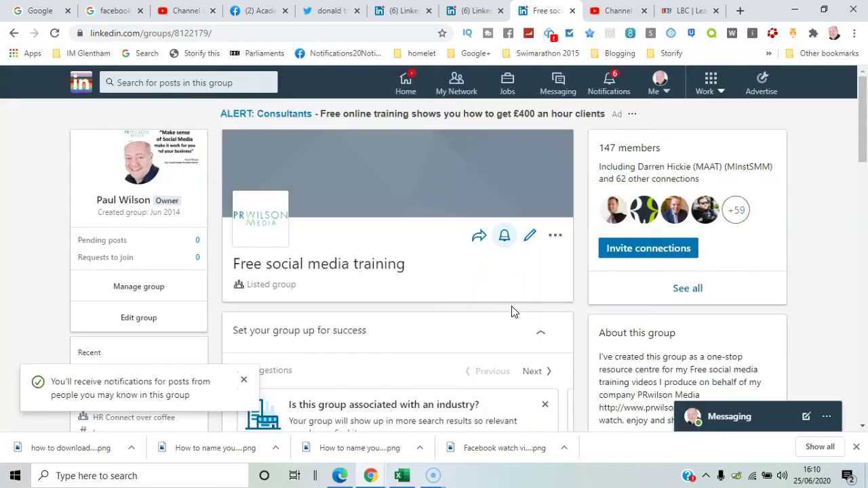
drag(860, 116, 865, 155)
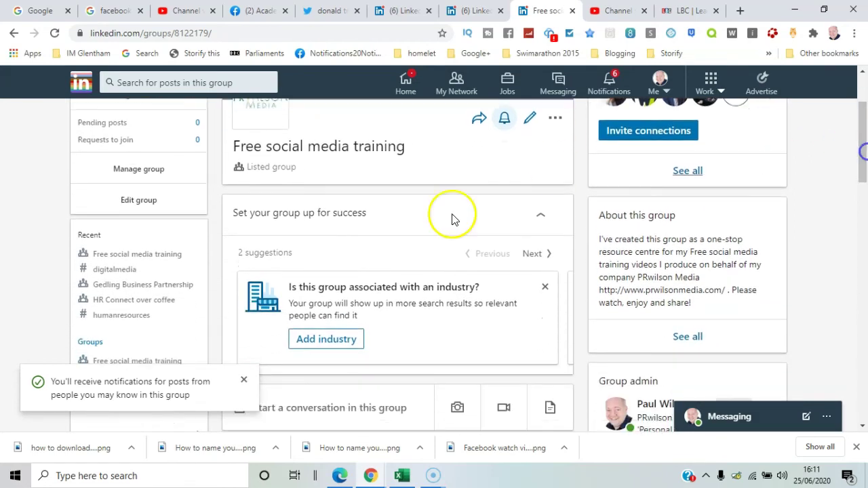
click(244, 380)
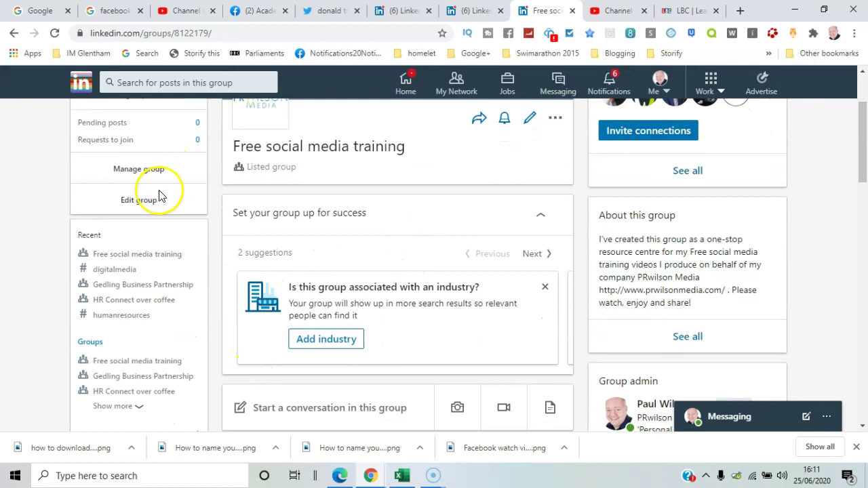
- In Manage group, browse Requested, Admins and Invited, then view Content's Pending Posts
click(152, 169)
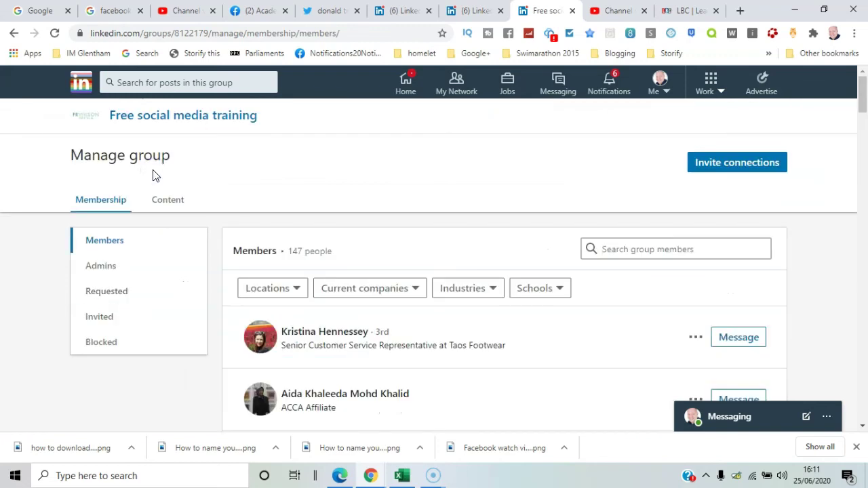
click(125, 293)
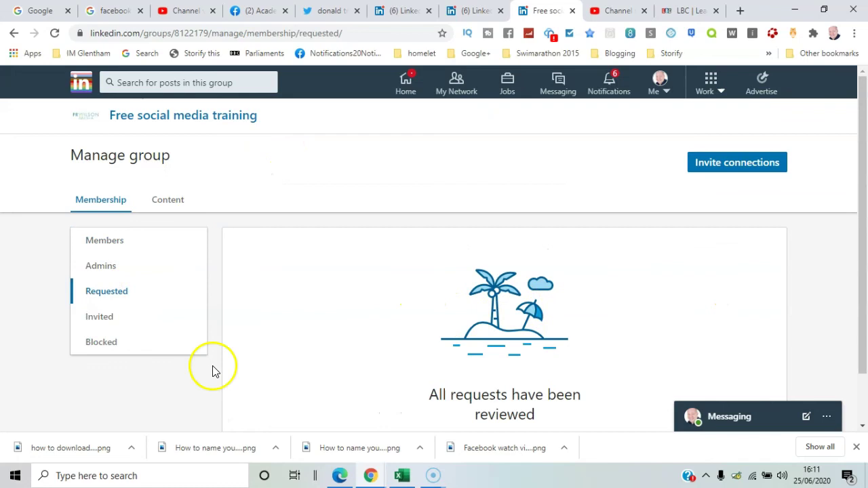
click(110, 261)
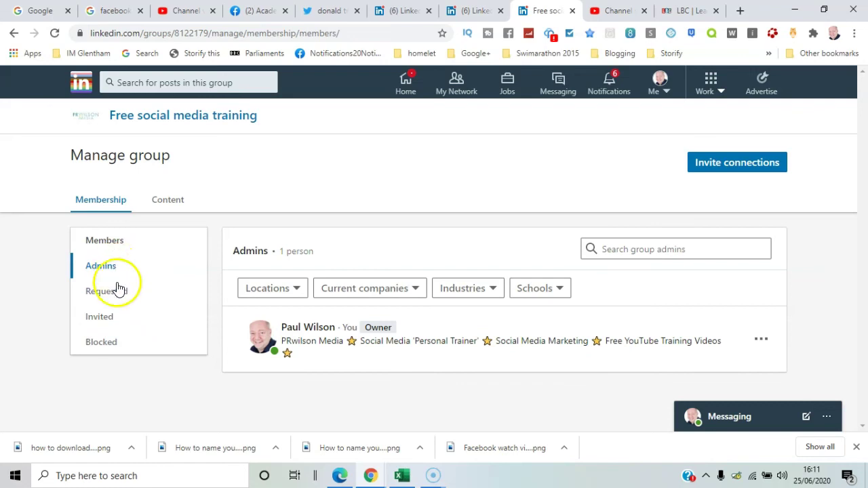
click(98, 324)
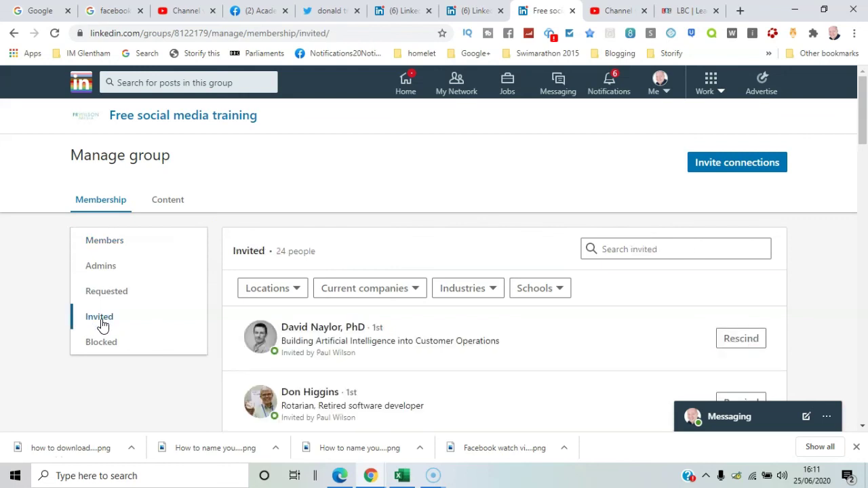
drag(862, 99, 864, 153)
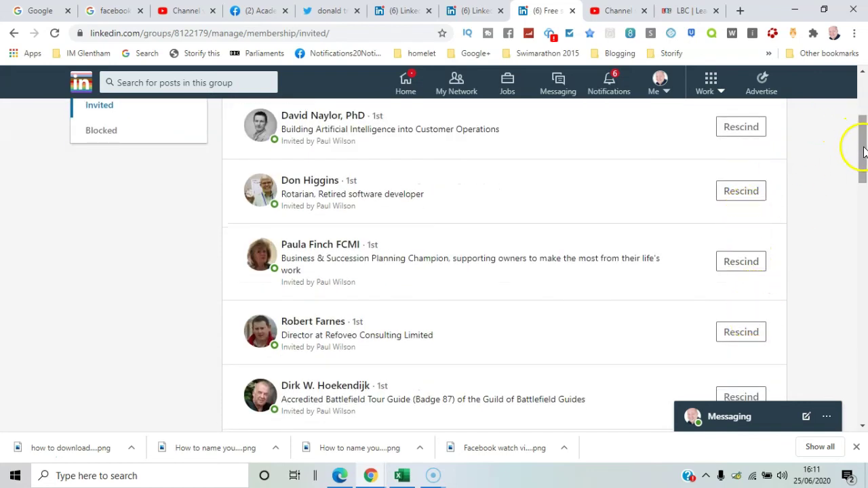
drag(864, 152, 849, 100)
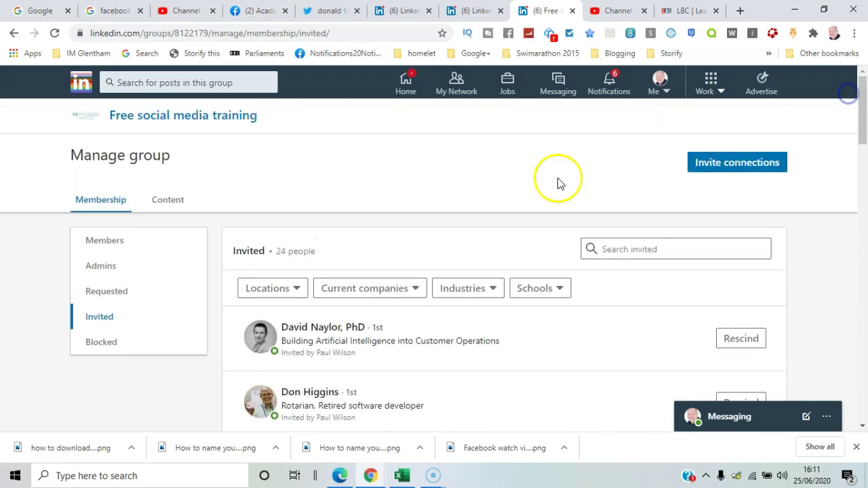
click(160, 202)
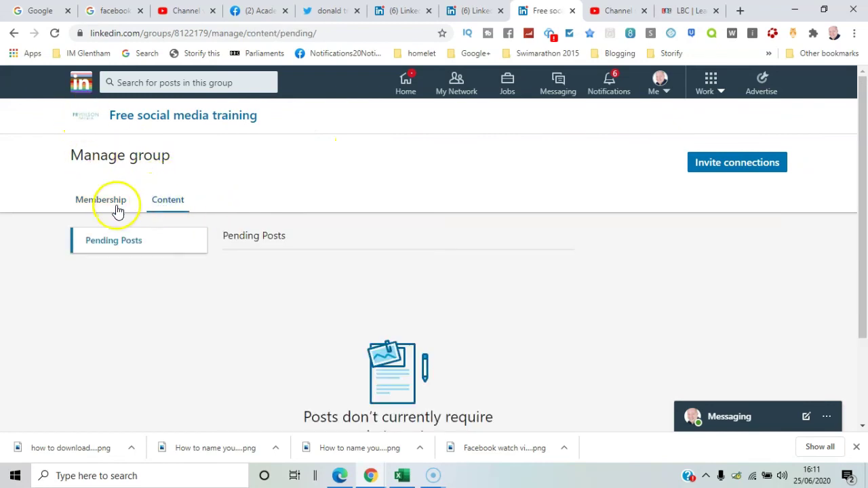
drag(862, 159, 863, 242)
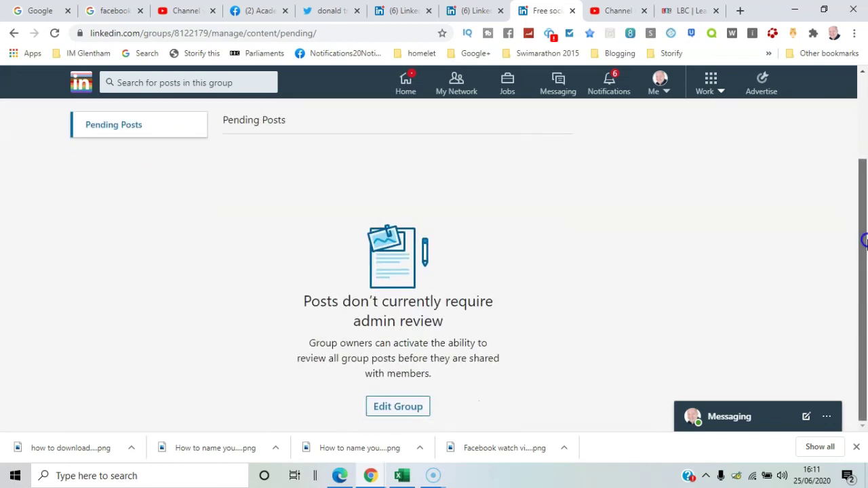
- In Edit Group, tick admin review of new posts and untick member invitations
click(414, 407)
click(865, 154)
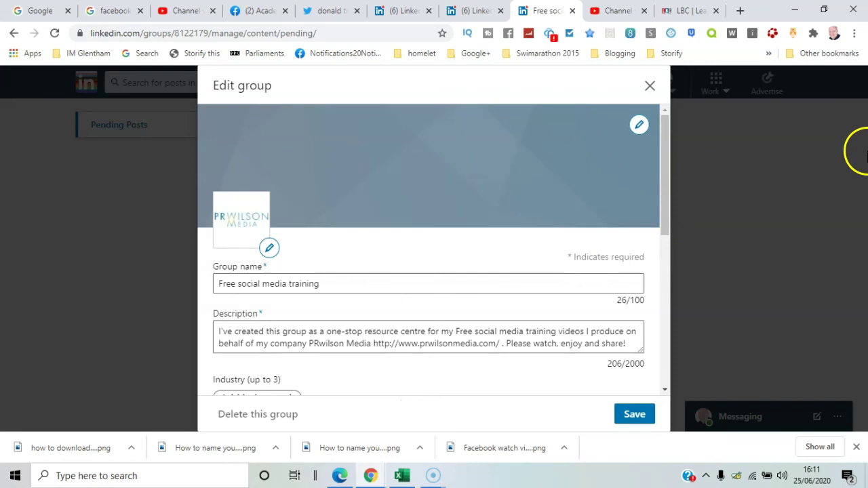
drag(668, 201, 692, 362)
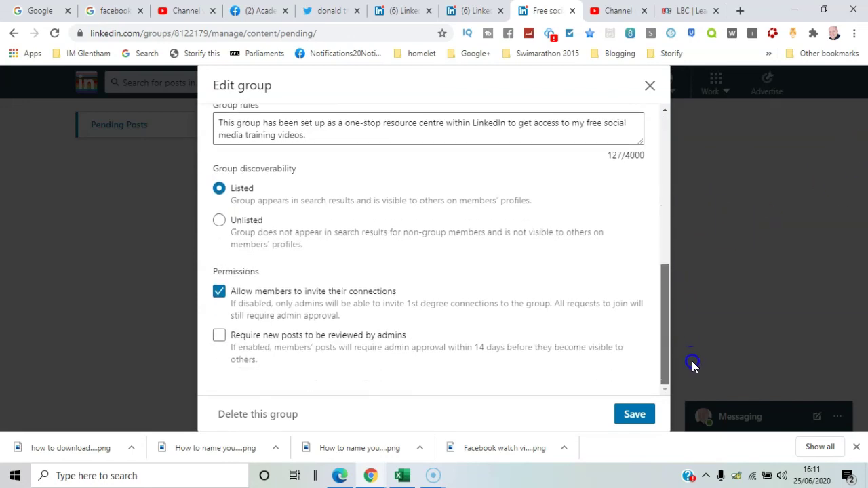
click(219, 335)
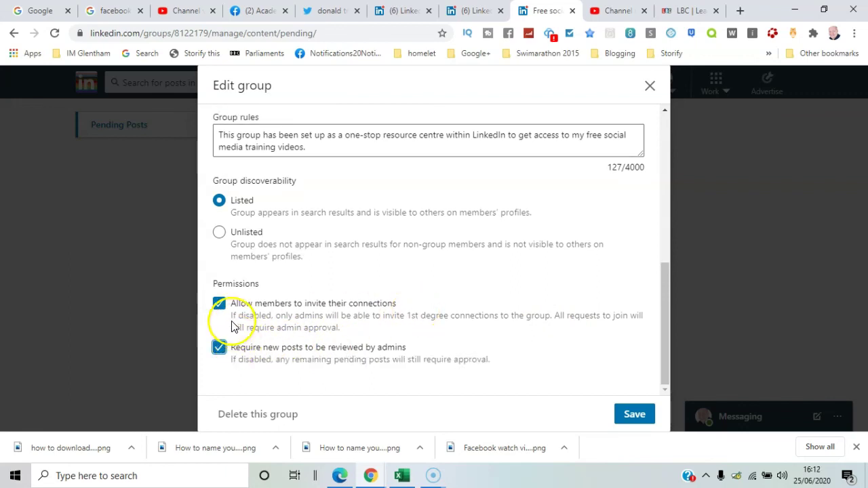
click(220, 303)
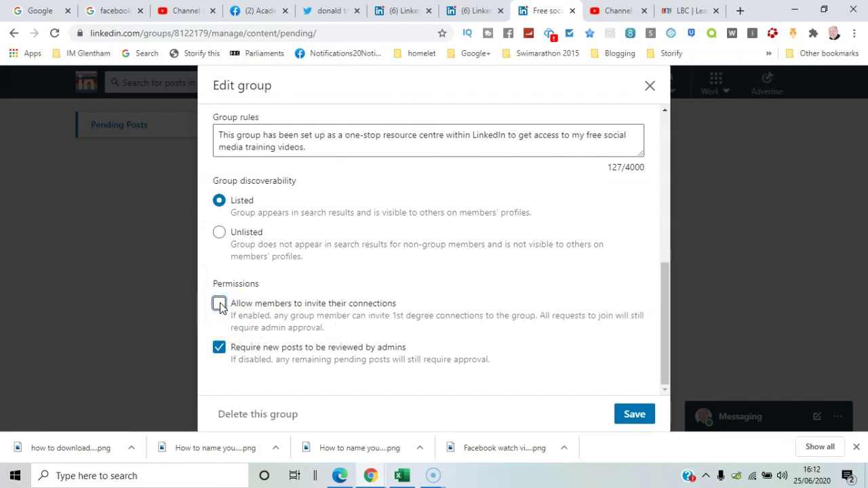